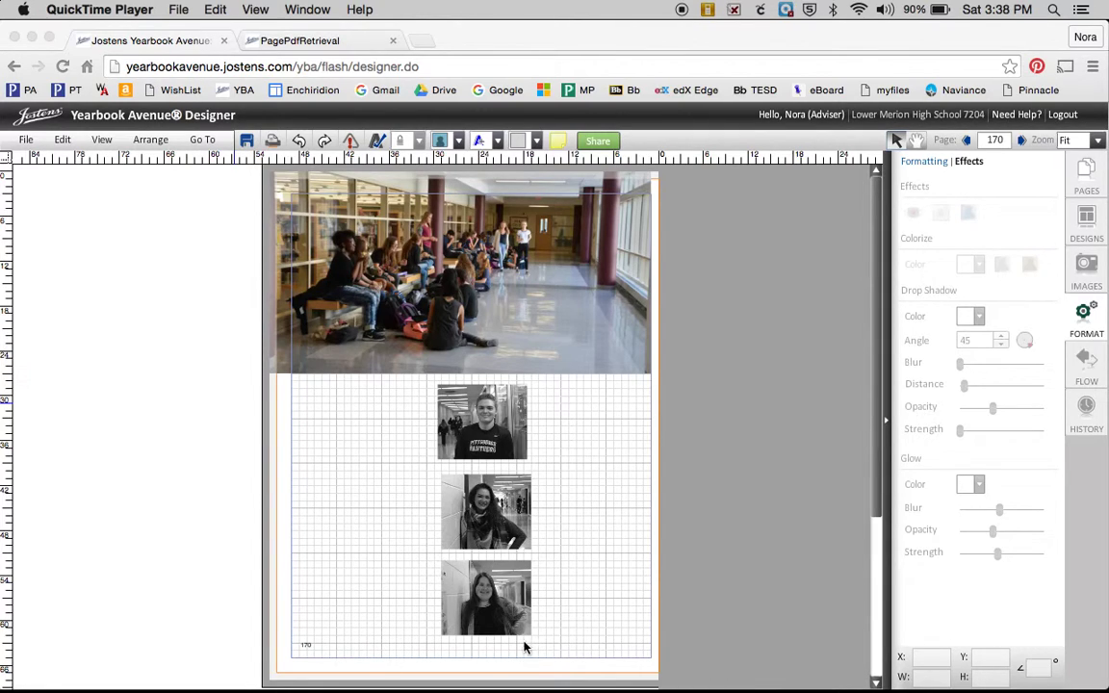
Nudge the bottom portrait slightly to the right.
left_click(284, 629)
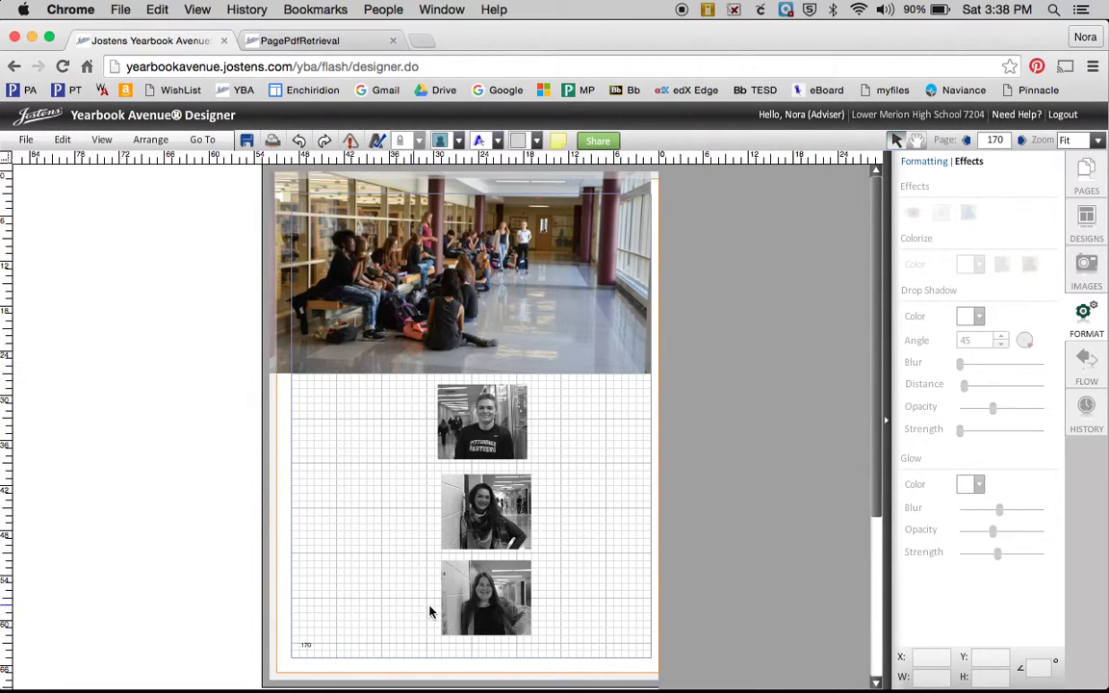
left_click(467, 611)
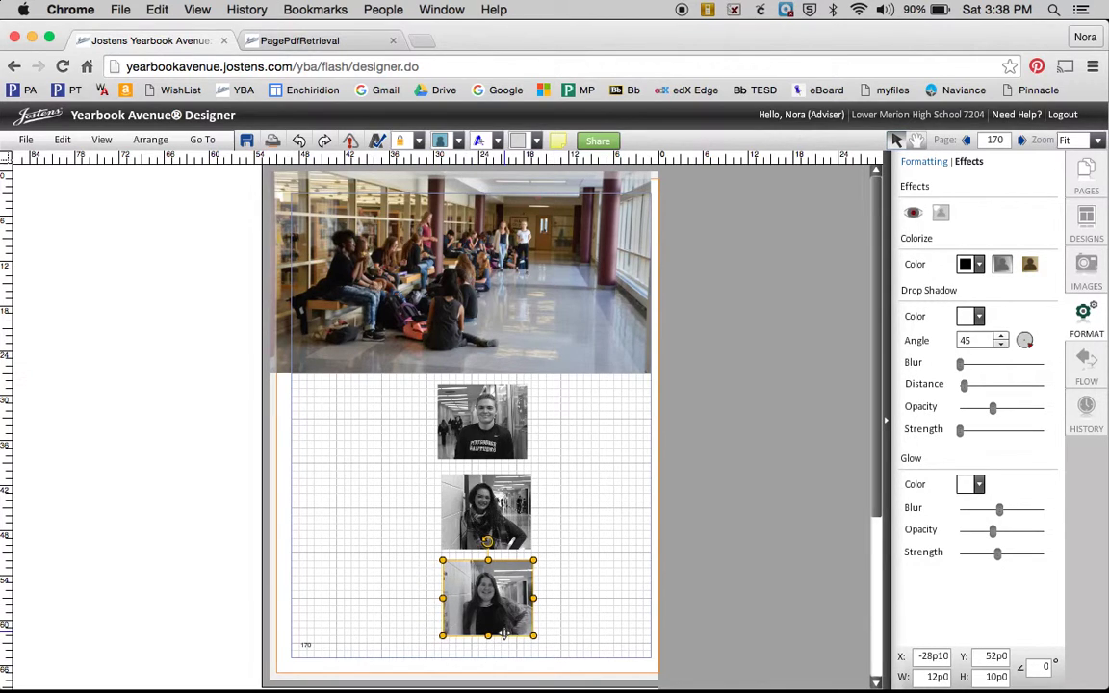
left_click_drag(503, 632, 506, 632)
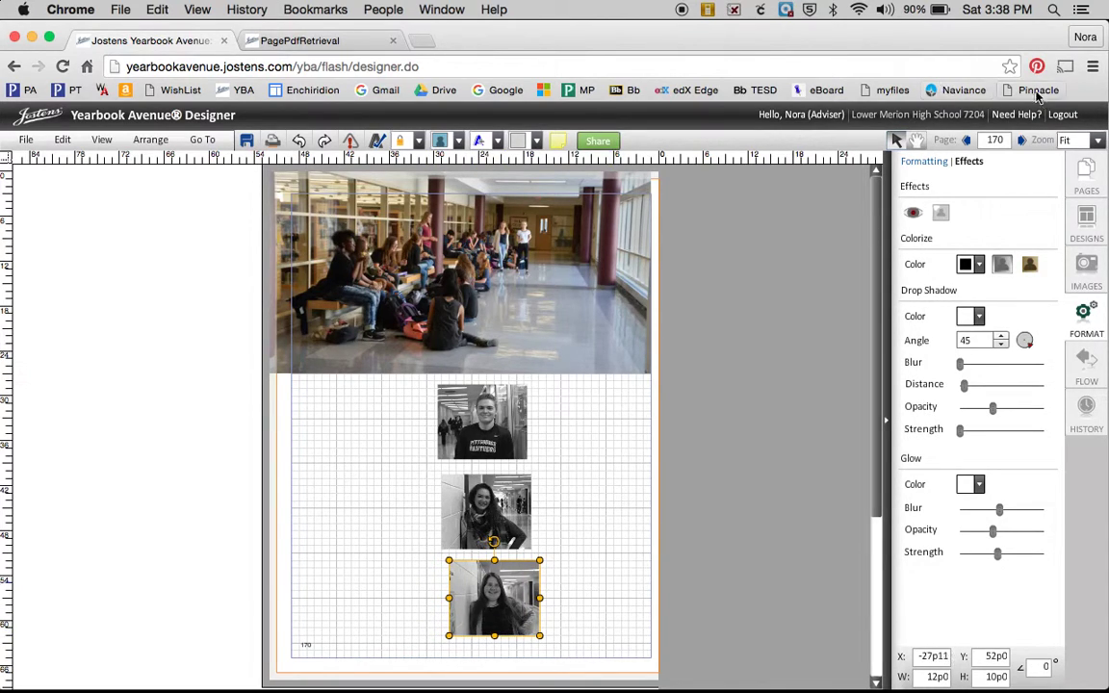
Zoom the page to 200% and turn on View > Snap to Grid.
left_click(1095, 145)
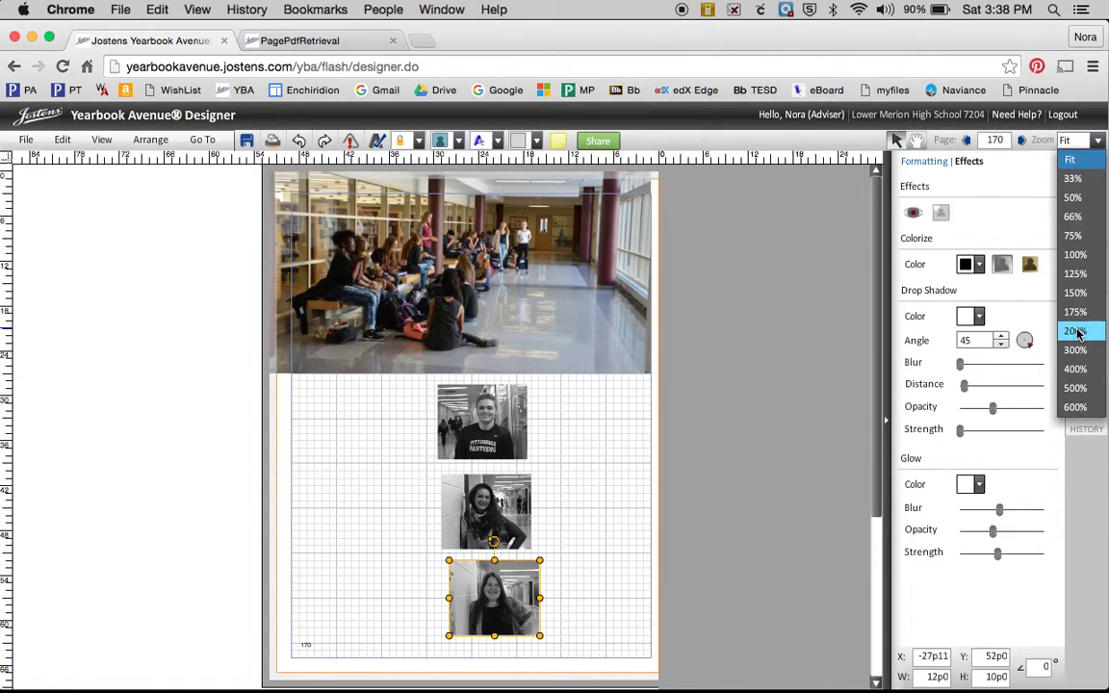
left_click(974, 308)
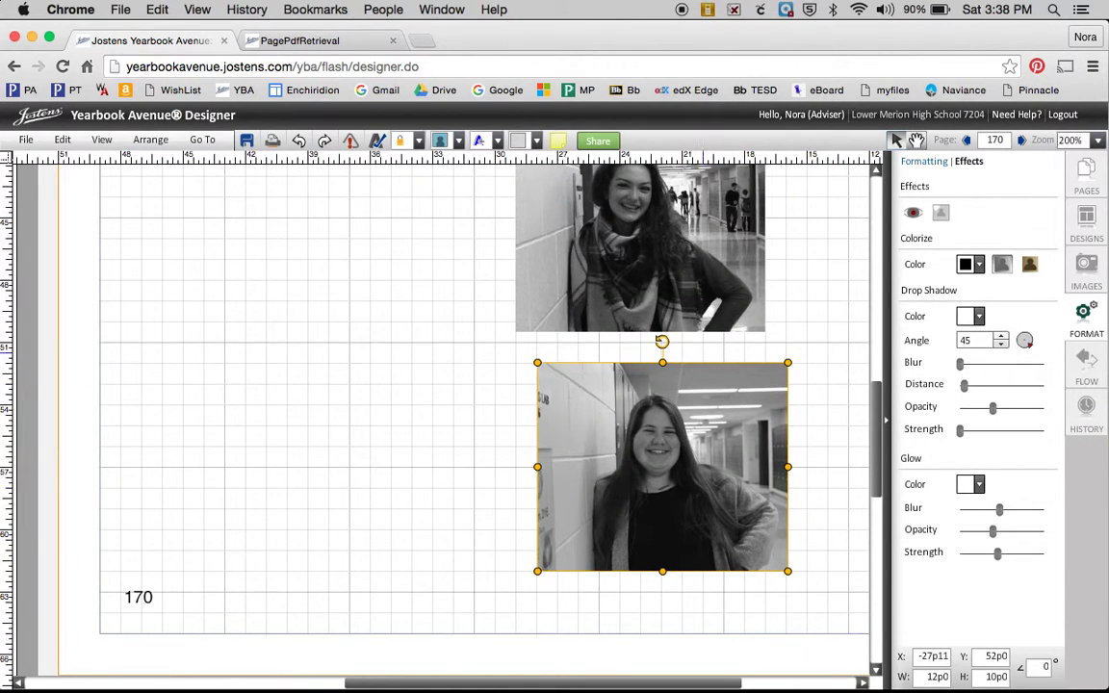
left_click(689, 314)
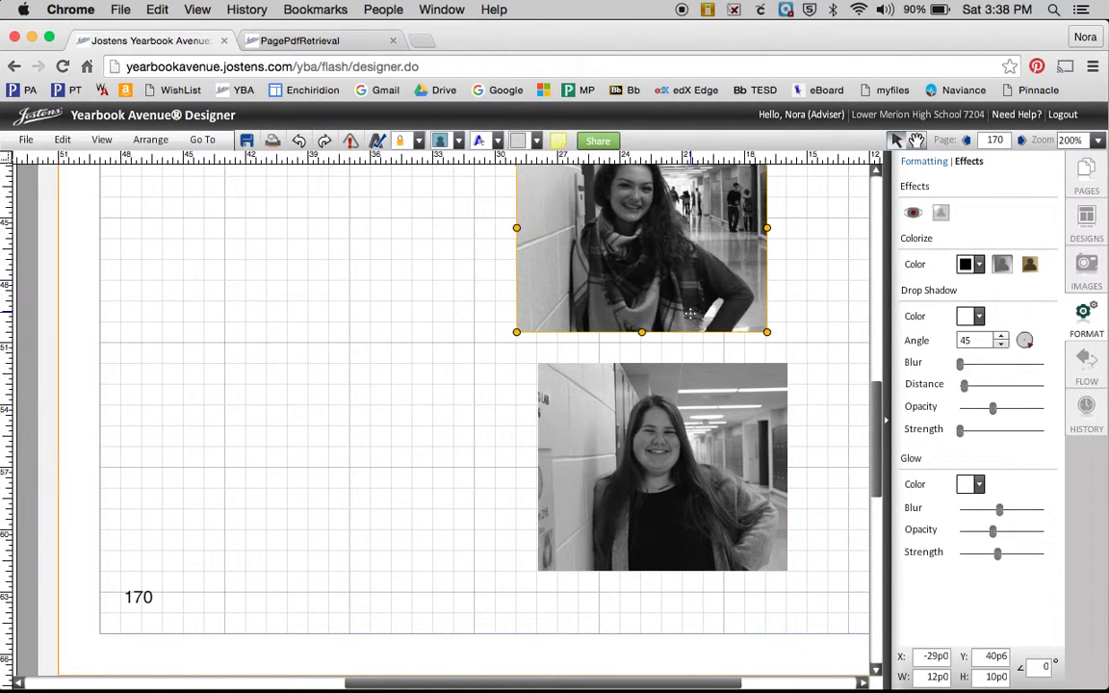
left_click(101, 139)
left_click(123, 199)
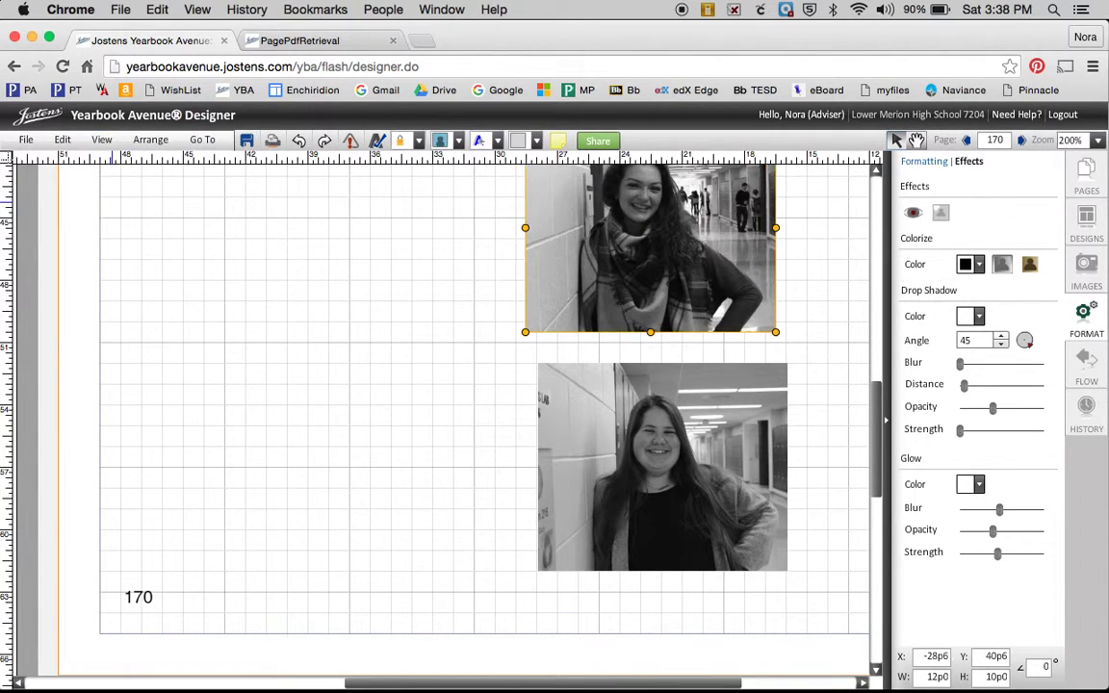
Shift the scarf and boy's portraits right so they line up in the column.
left_click_drag(575, 251, 595, 252)
scroll(789, 399, "up", 5)
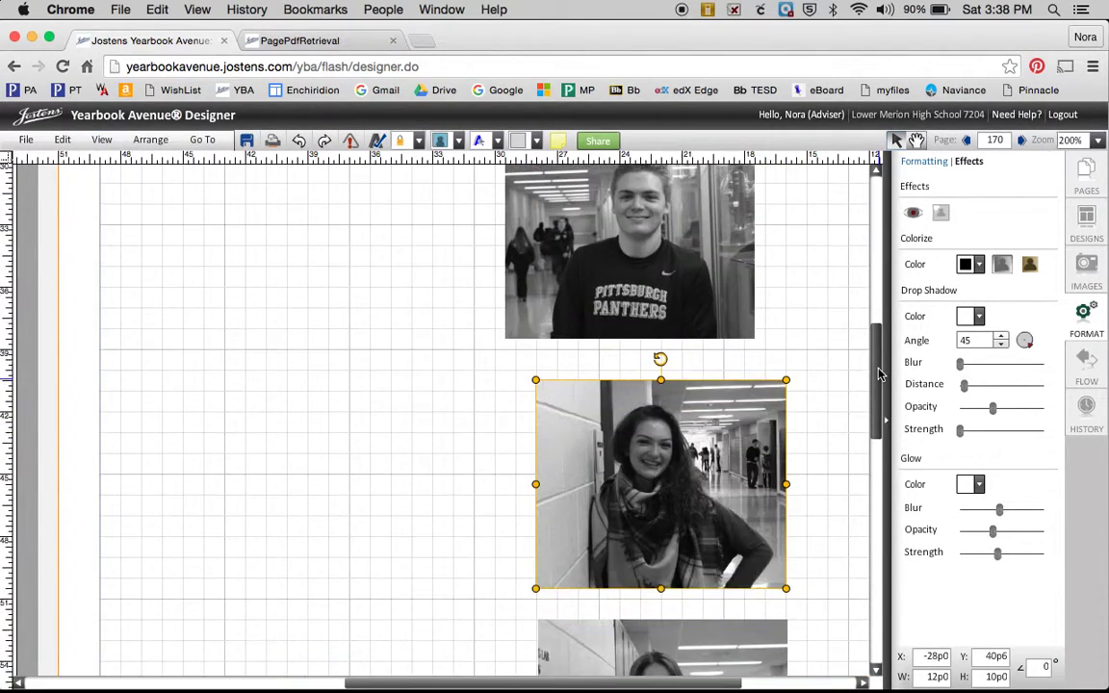
left_click_drag(616, 302, 645, 302)
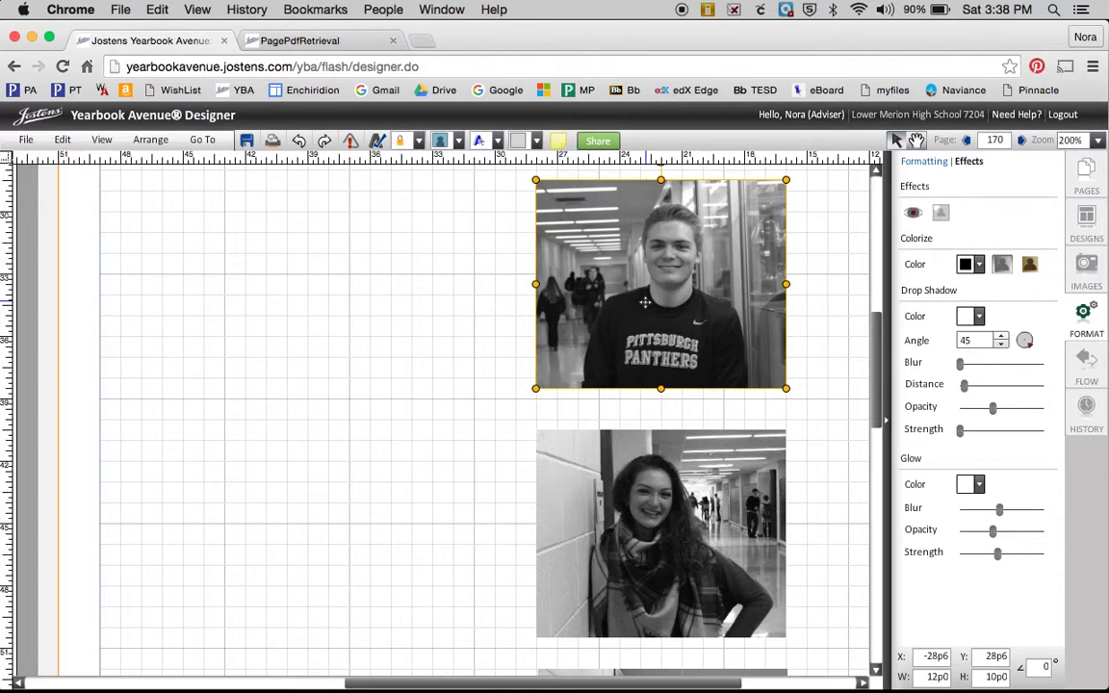
left_click(823, 361)
left_click_drag(878, 380, 878, 346)
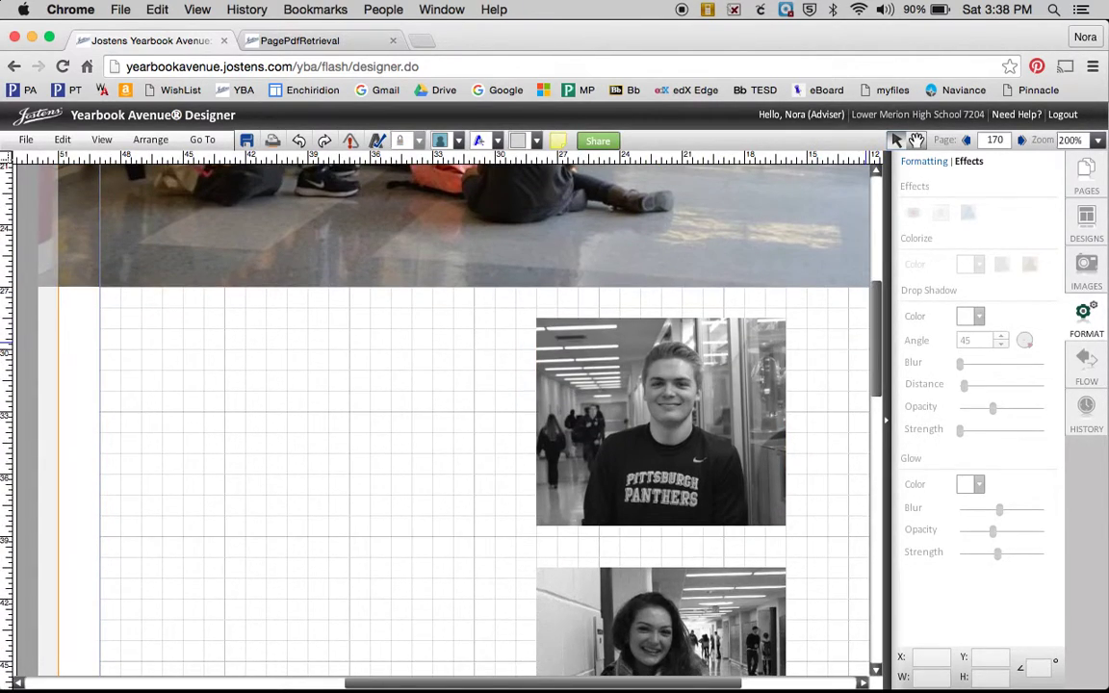
Nudge the boy's and scarf portraits down to even out the spacing.
left_click(691, 452)
key("Down")
key("Down")
key("Down")
key("Down")
key("Down")
key("Down")
key("Down")
key("Down")
key("Down")
key("Down")
key("Down")
key("Down")
key("Down")
key("Down")
key("Down")
key("Down")
key("Down")
key("Down")
key("Down")
key("Down")
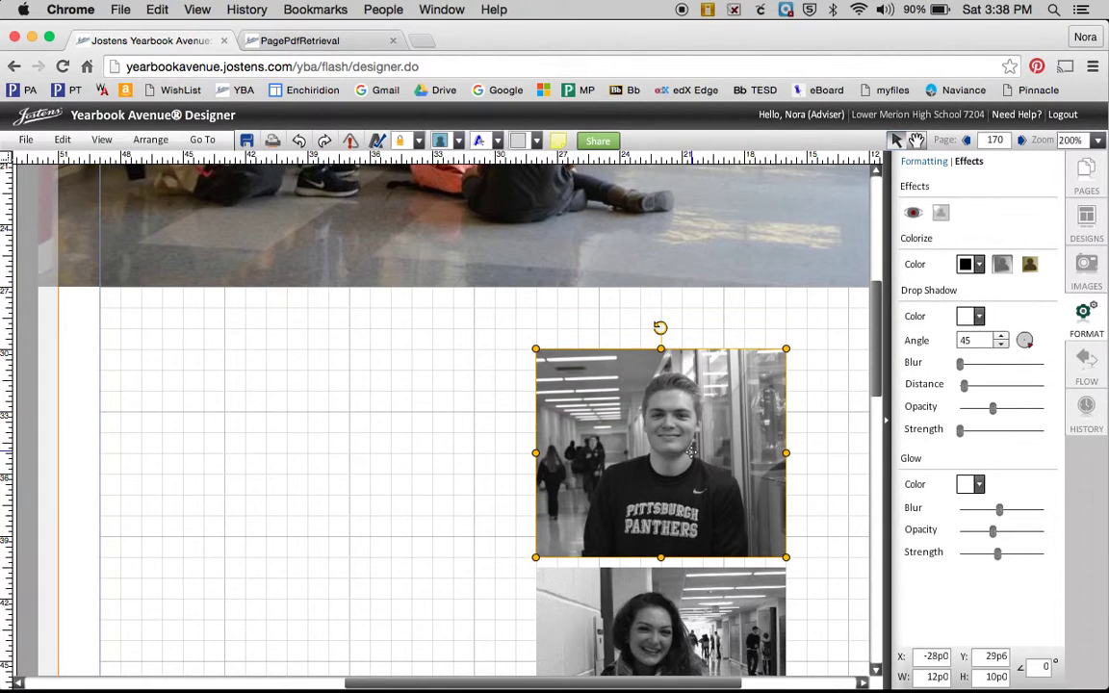
key("Down")
key("Down")
key("Down")
key("Down")
key("Down")
key("Down")
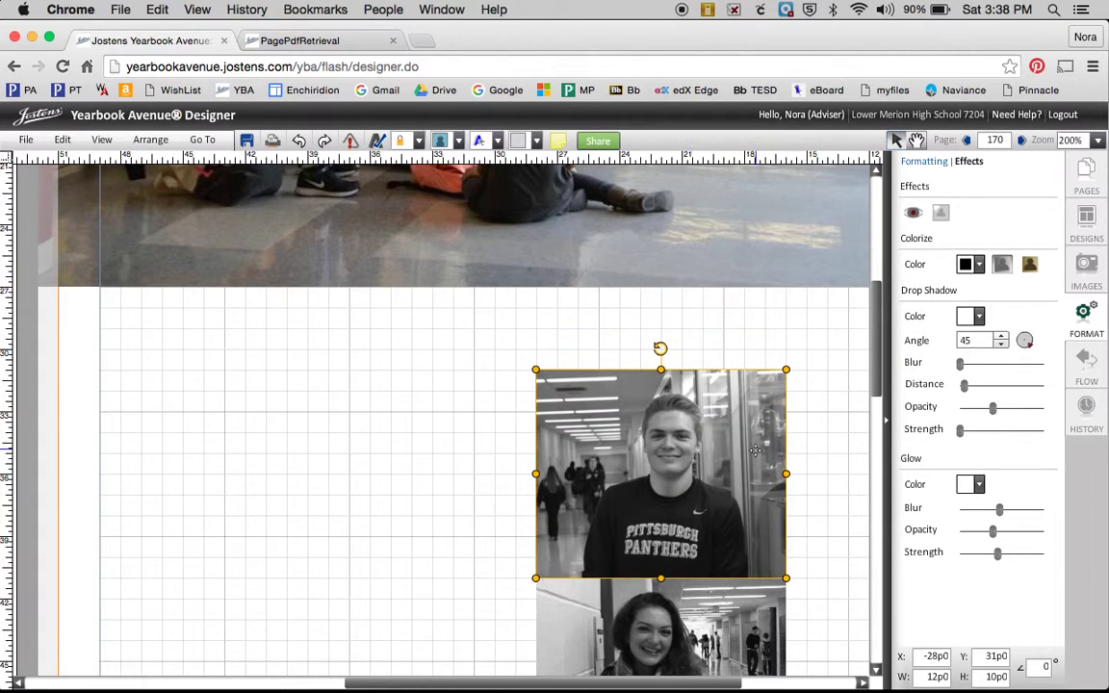
left_click_drag(878, 403, 879, 433)
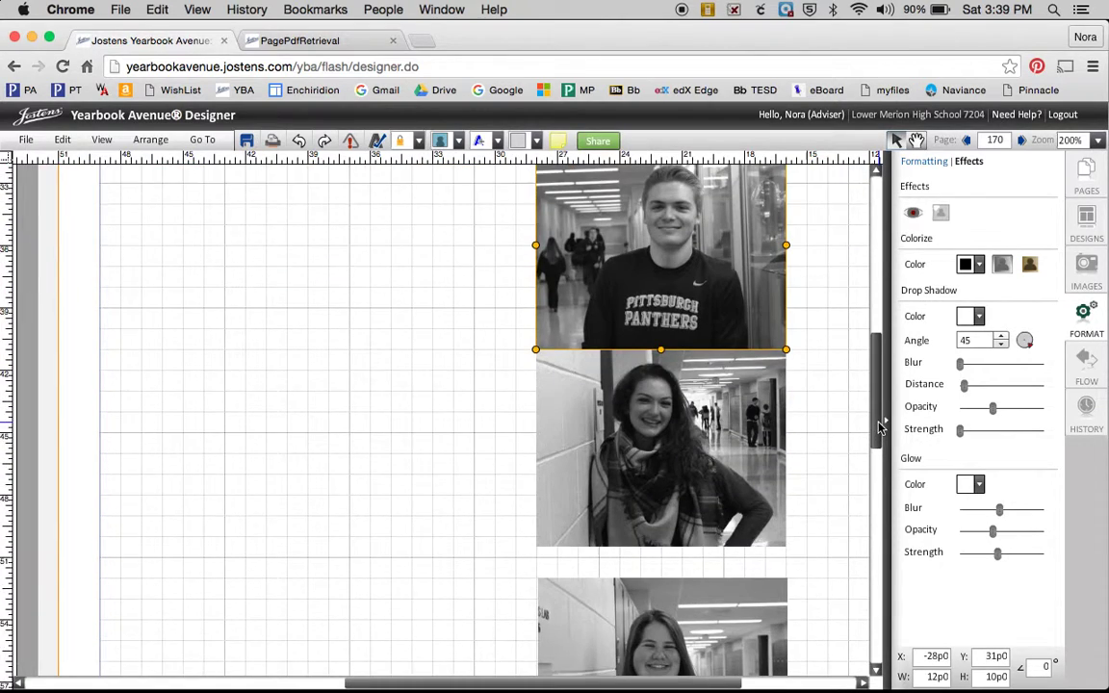
left_click(693, 453)
key("Down")
key("Down")
key("Down")
key("Down")
key("Down")
key("Down")
key("Down")
key("Down")
key("Down")
key("Down")
key("Down")
key("Down")
key("Down")
key("Down")
key("Down")
key("Down")
key("Down")
key("Down")
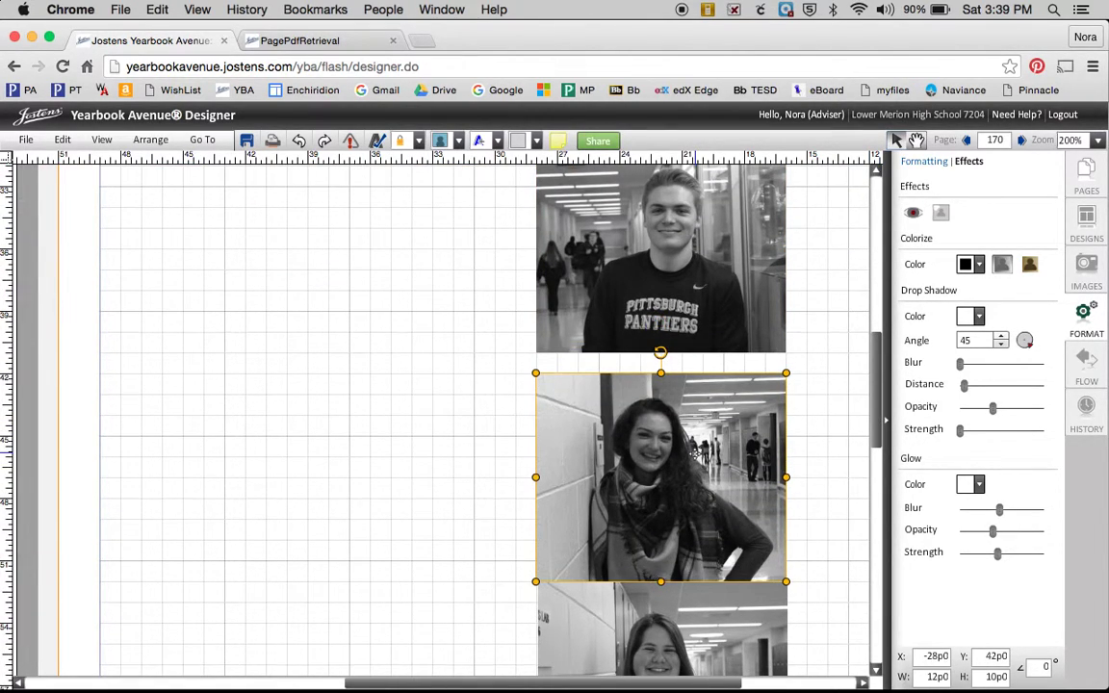
left_click(825, 474)
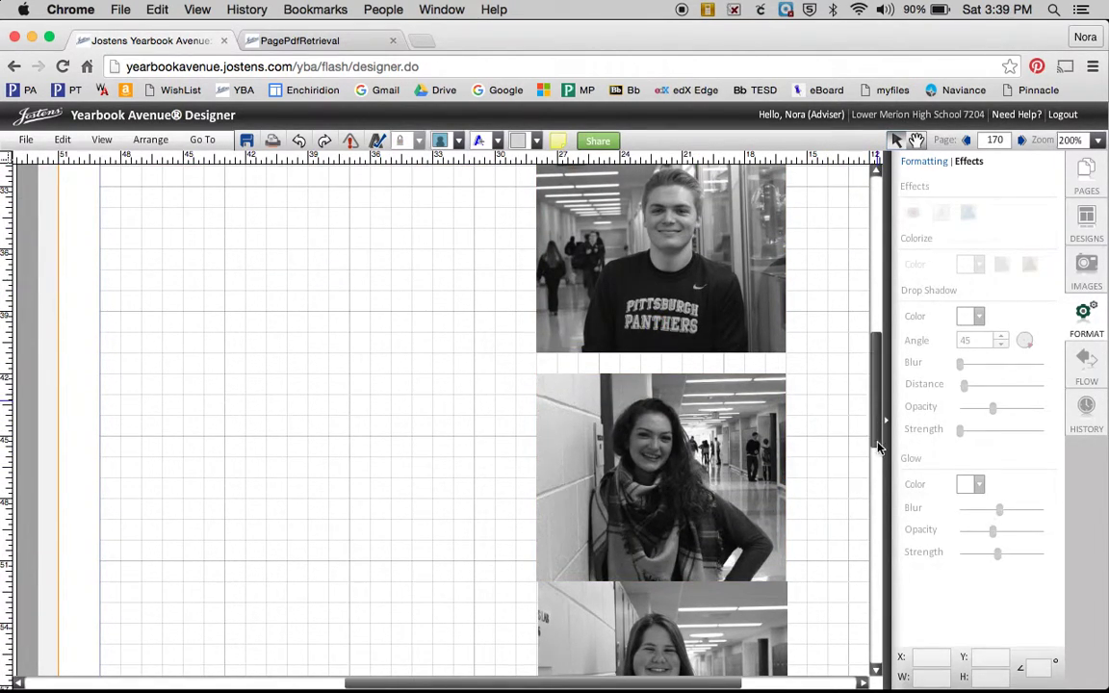
Nudge the third portrait down and back up to settle it in the column.
scroll(838, 462, "down", 5)
left_click(715, 465)
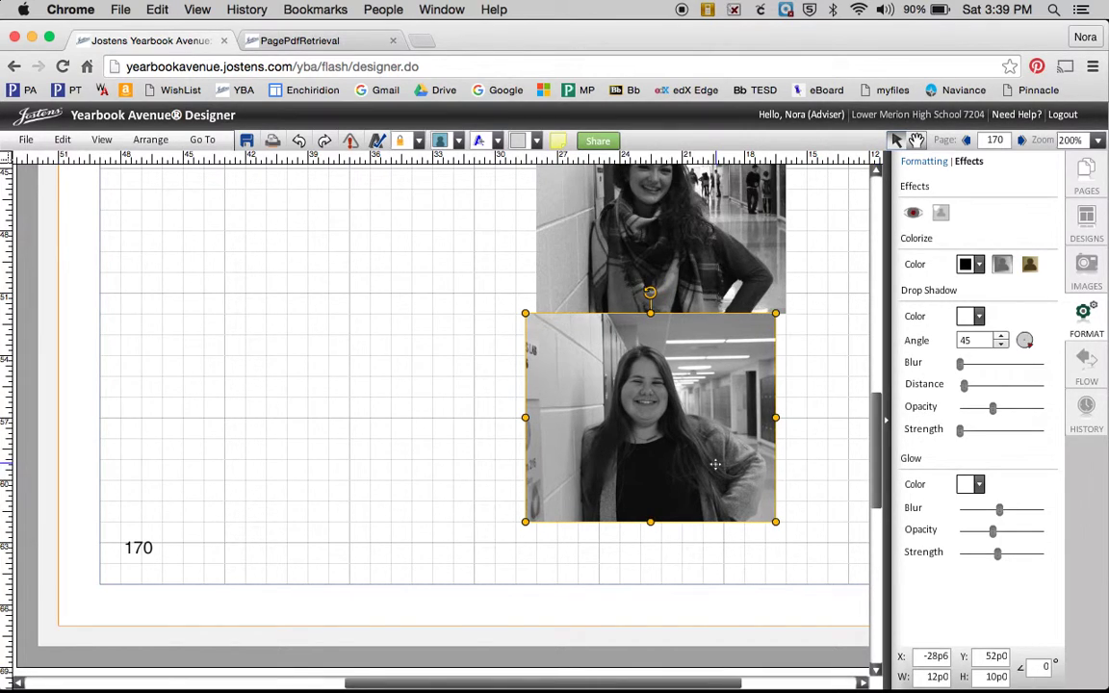
key("Down")
key("Down")
key("Down")
key("Down")
key("Down")
key("Down")
key("Down")
key("Down")
key("Down")
key("Down")
key("Down")
key("Down")
key("Down")
key("Down")
key("Down")
key("Down")
key("Down")
key("Down")
key("Down")
key("Down")
key("Down")
key("Down")
key("Down")
key("Down")
key("Down")
key("Down")
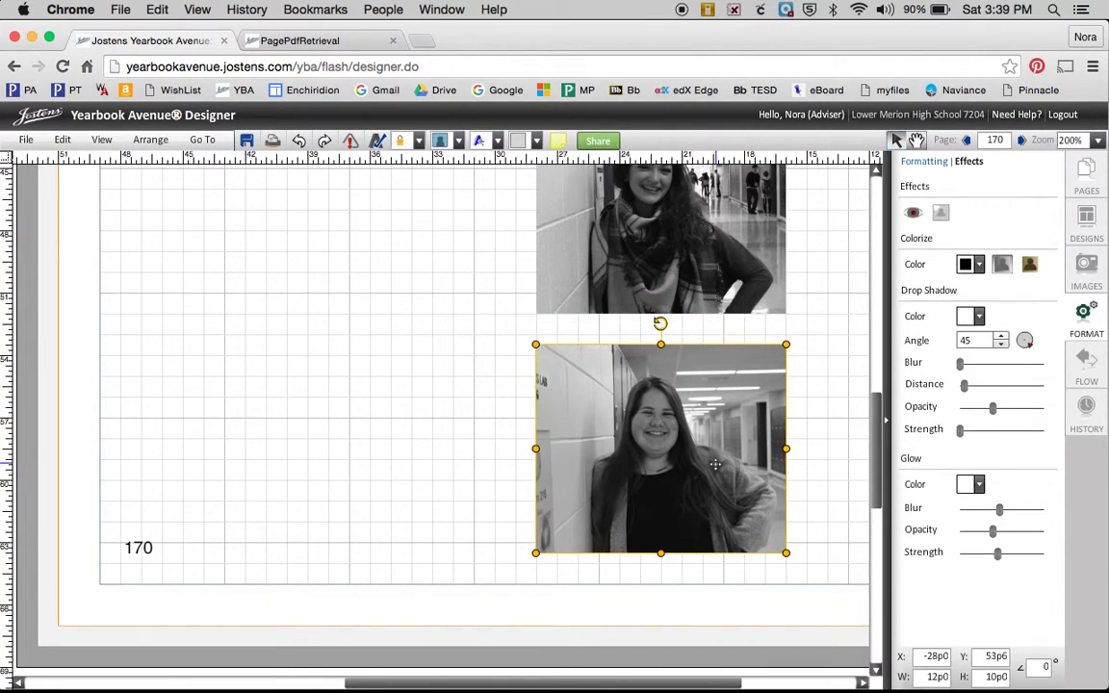
key("Up")
key("Up")
key("Up")
key("Up")
key("Up")
key("Up")
key("Up")
key("Up")
key("Up")
key("Up")
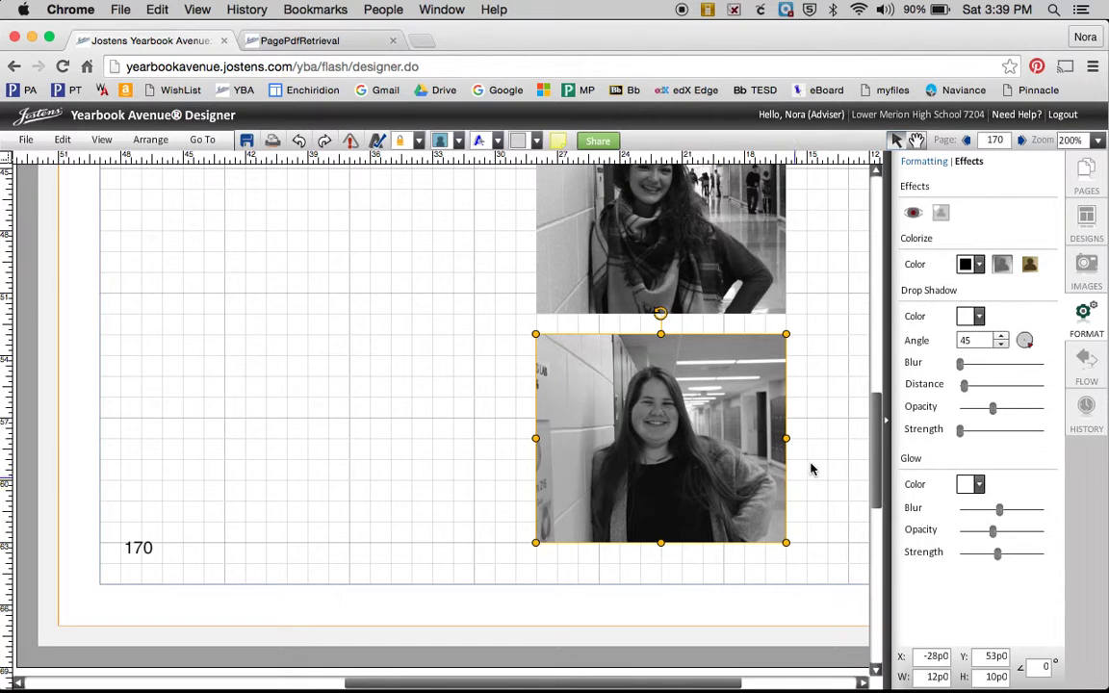
left_click(872, 467)
left_click_drag(871, 467, 875, 285)
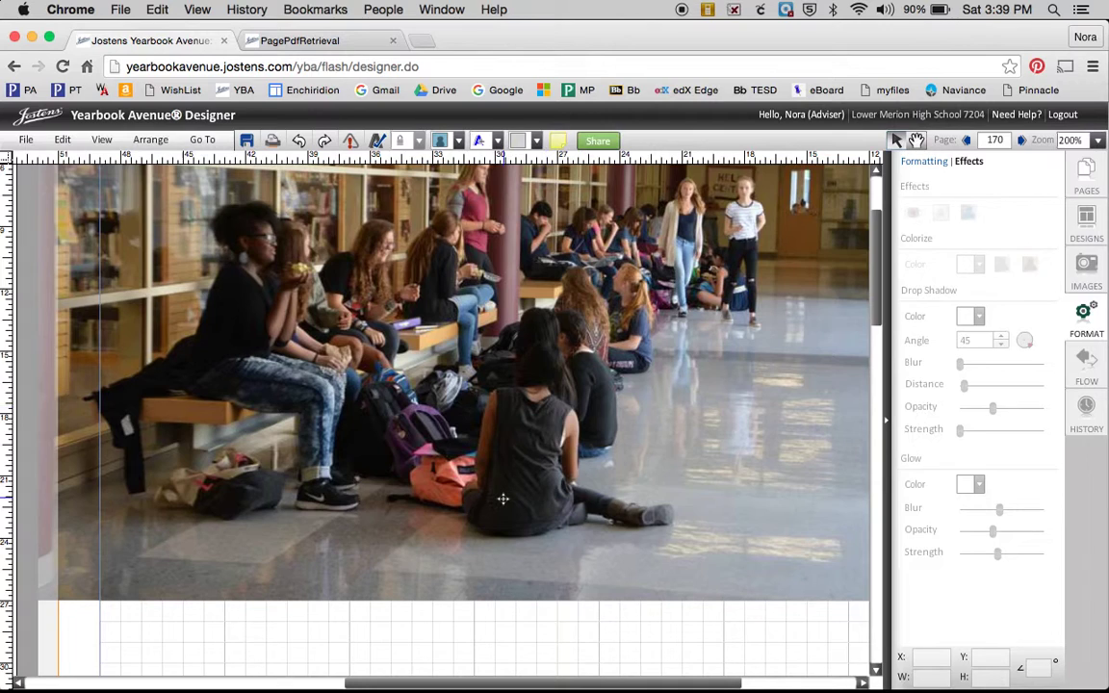
Insert a 12p0 grey box on the grid below the photo and shorten it to about 5 picas tall.
left_click_drag(881, 272, 878, 308)
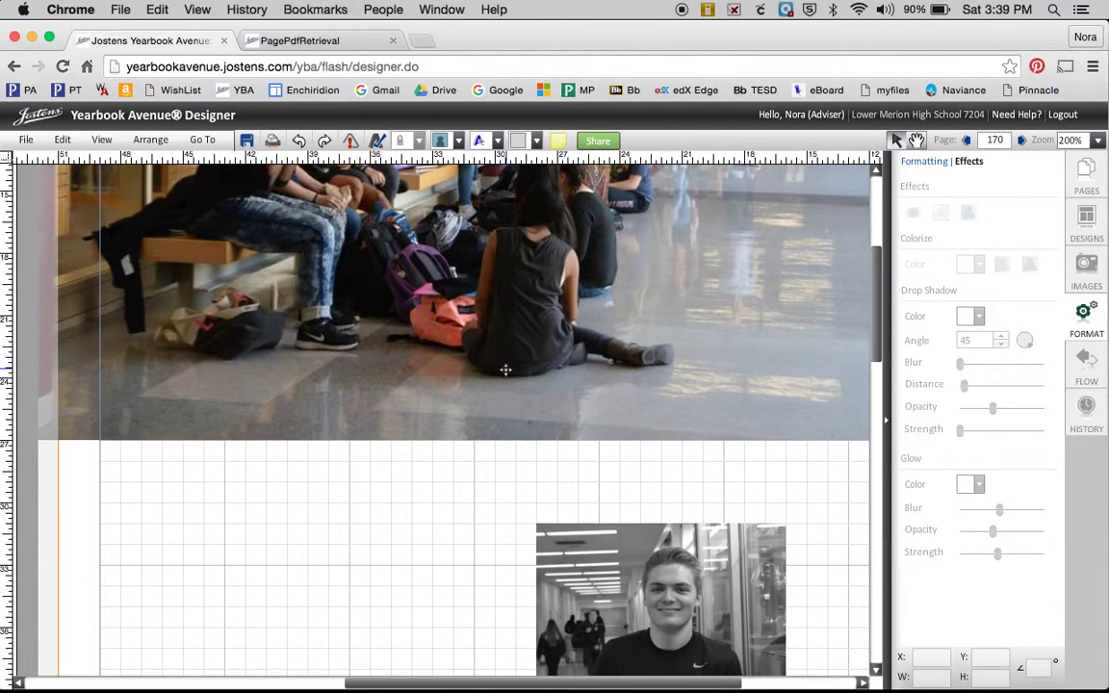
left_click(516, 140)
left_click_drag(750, 240, 144, 465)
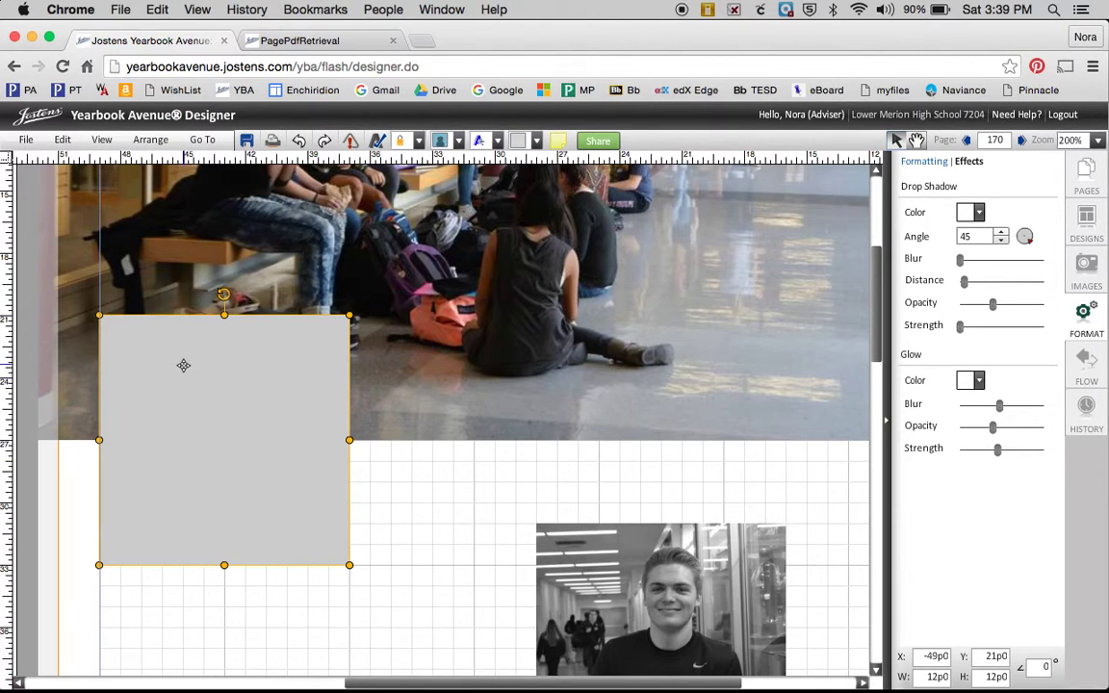
left_click_drag(223, 314, 219, 466)
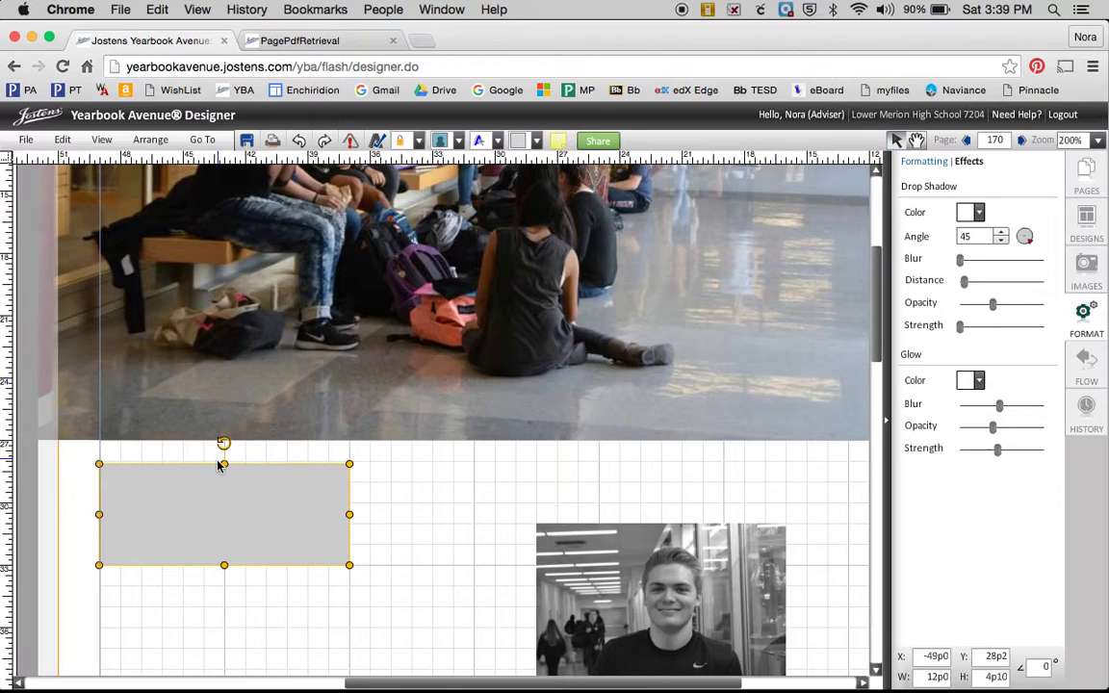
left_click_drag(220, 466, 221, 461)
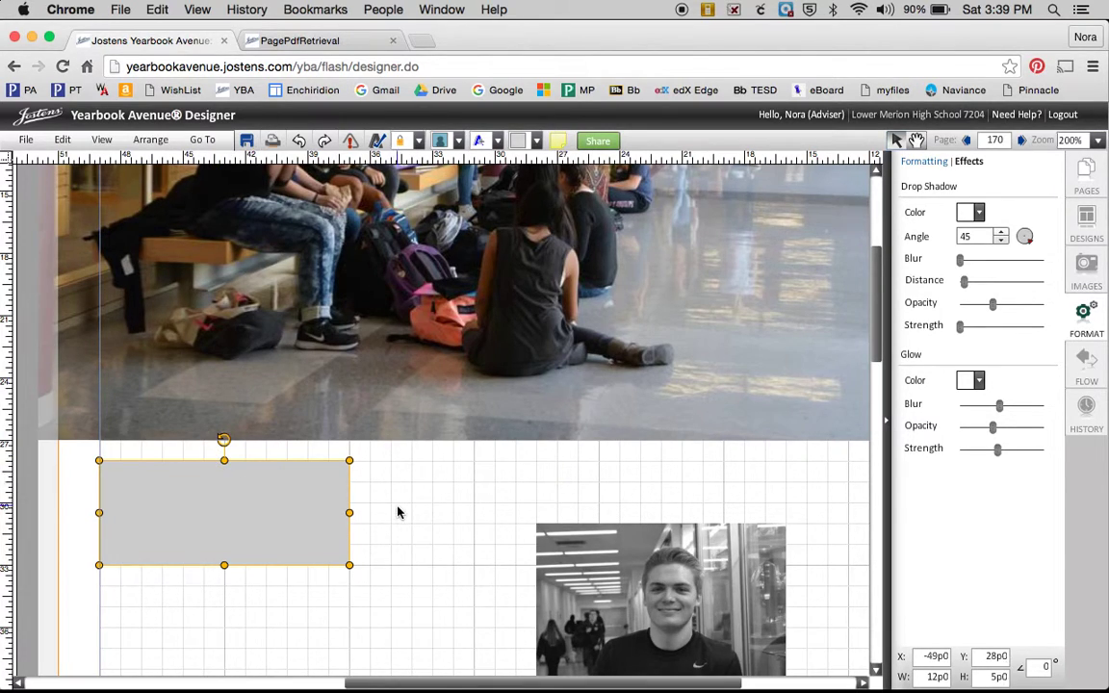
left_click(390, 520)
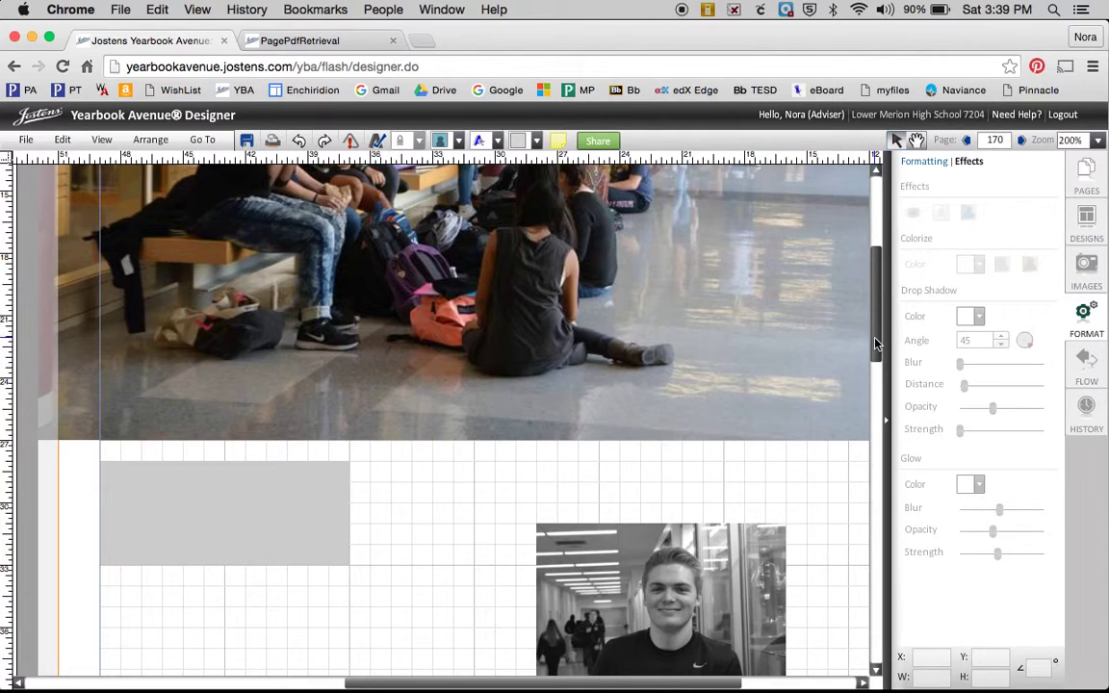
scroll(876, 304, "up", 5)
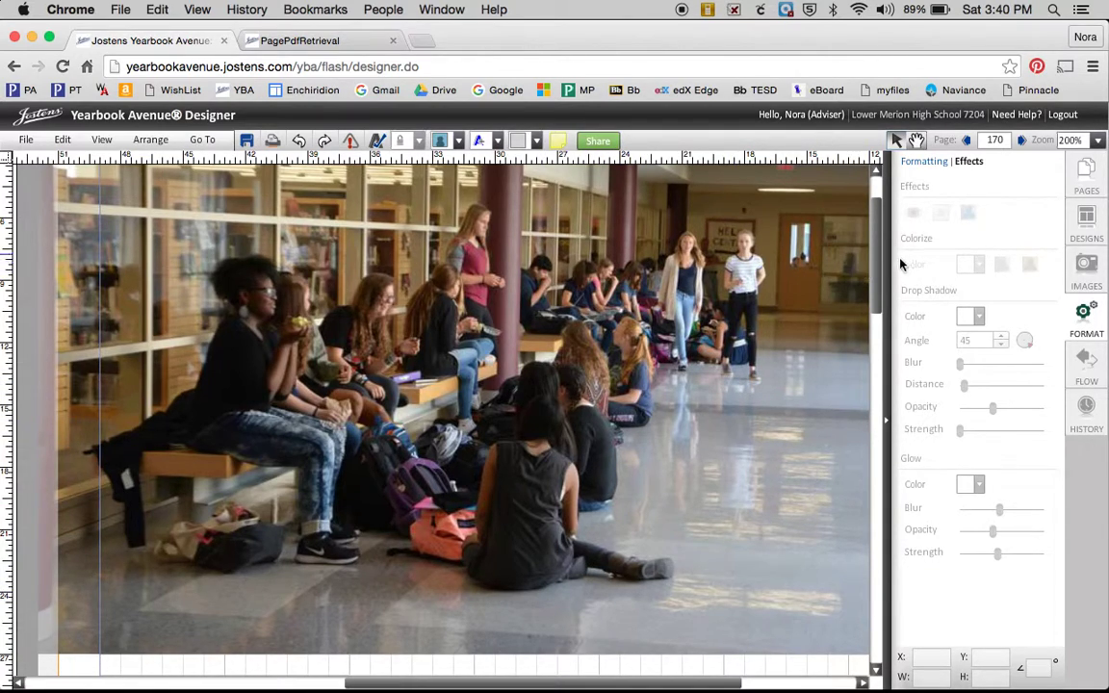
Drag the grey rectangle from the grid onto the lower centre of the hallway photo.
scroll(291, 589, "down", 3)
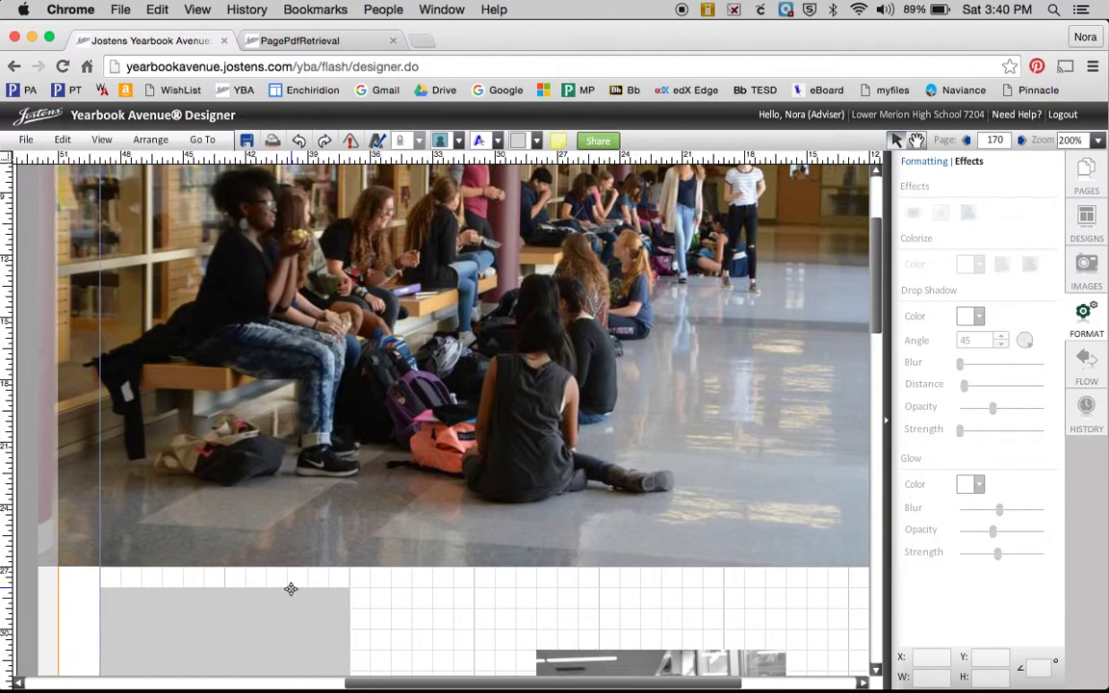
left_click_drag(290, 605, 539, 446)
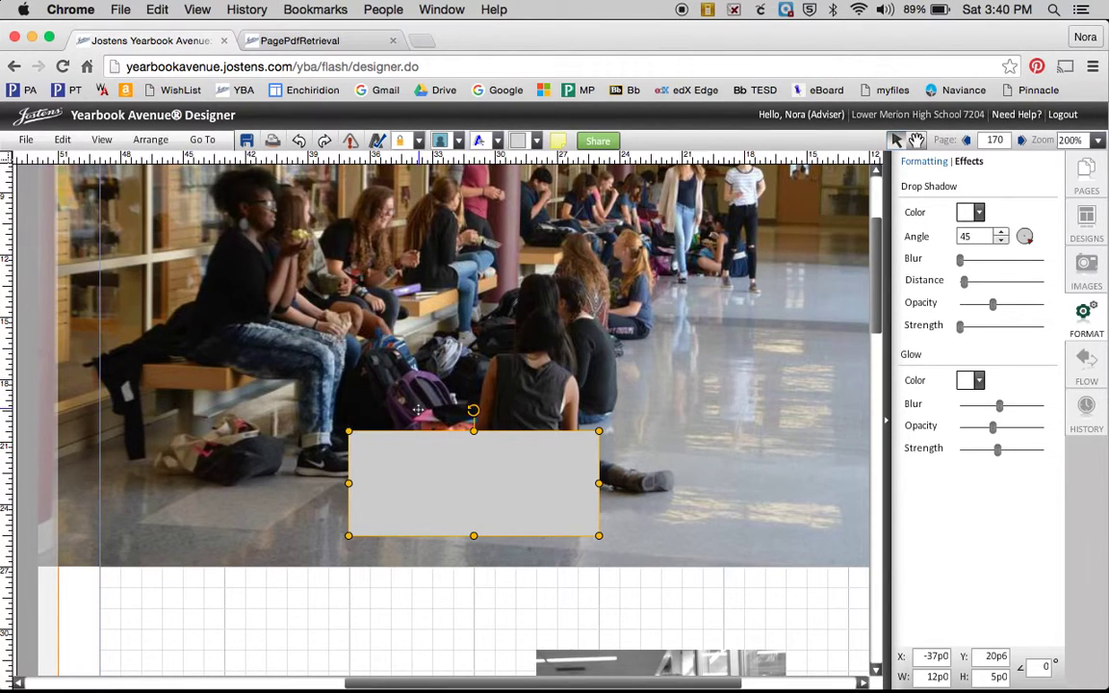
Fill the rectangle with a dark purple swatch and move it down to 19p0.
left_click_drag(447, 475, 460, 425)
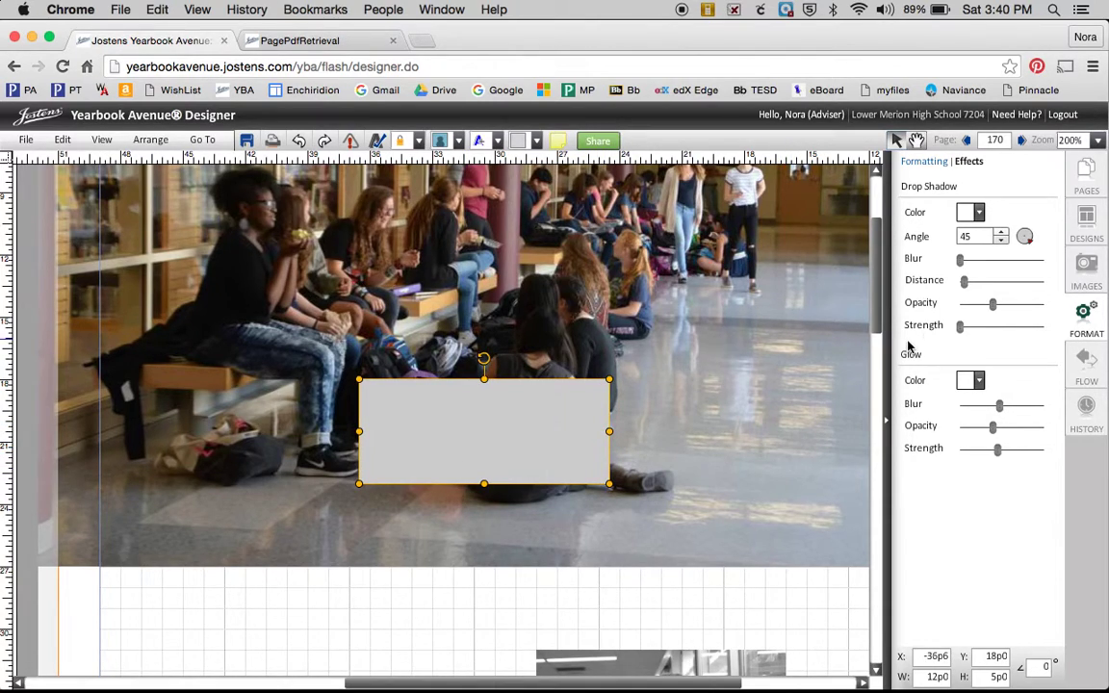
left_click(924, 161)
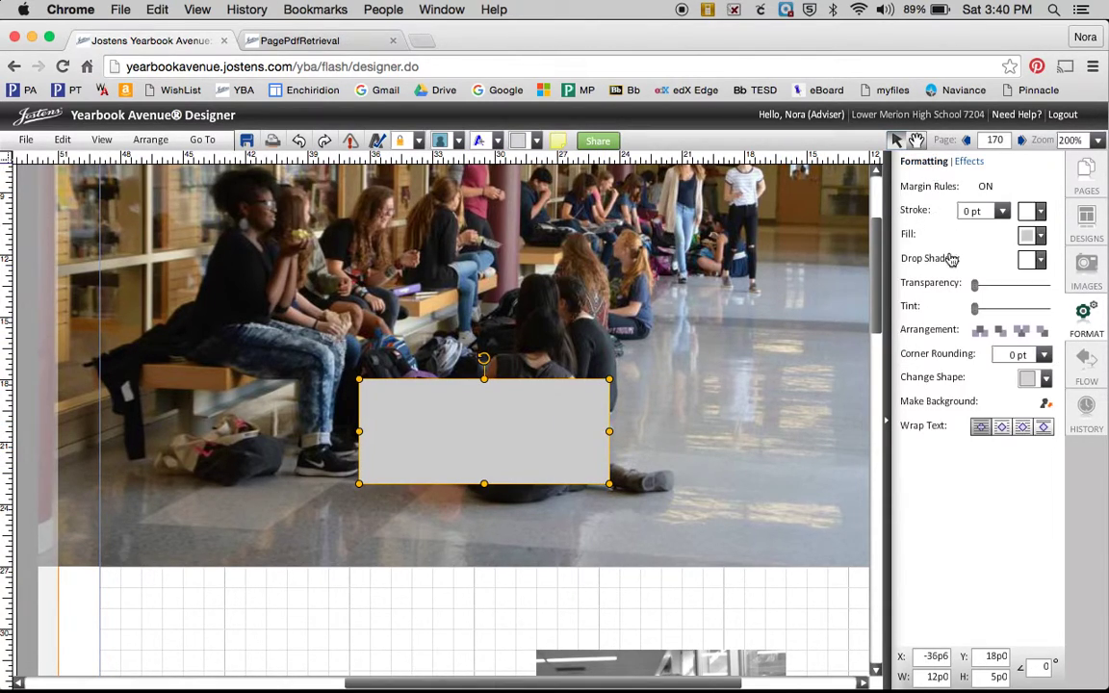
left_click(1040, 236)
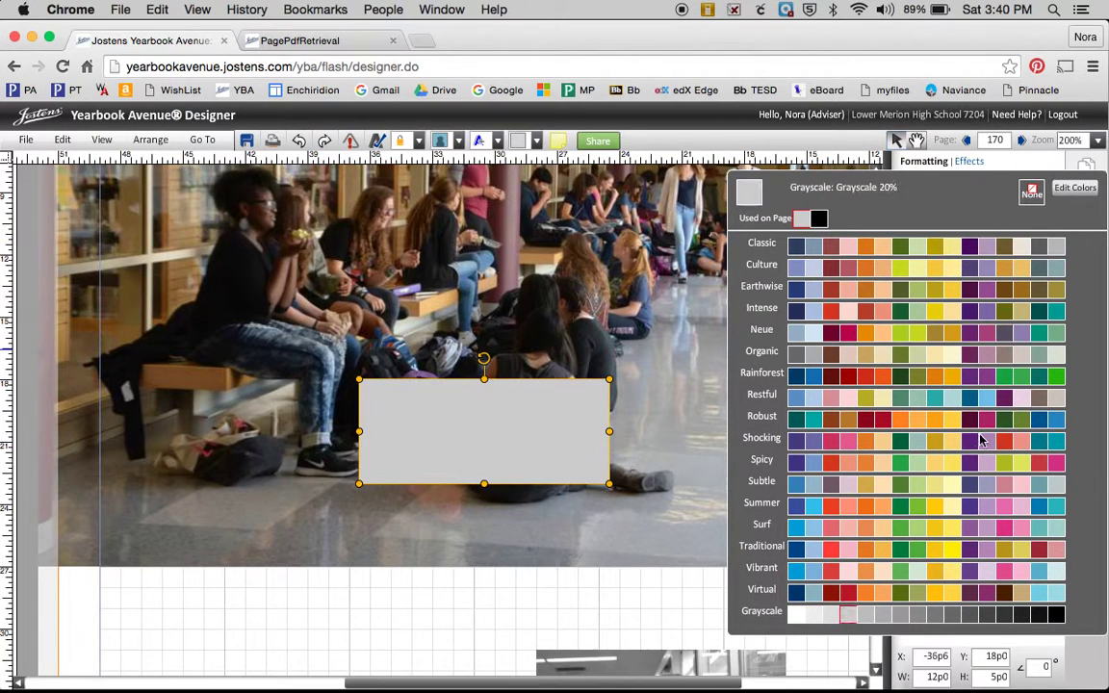
left_click(970, 464)
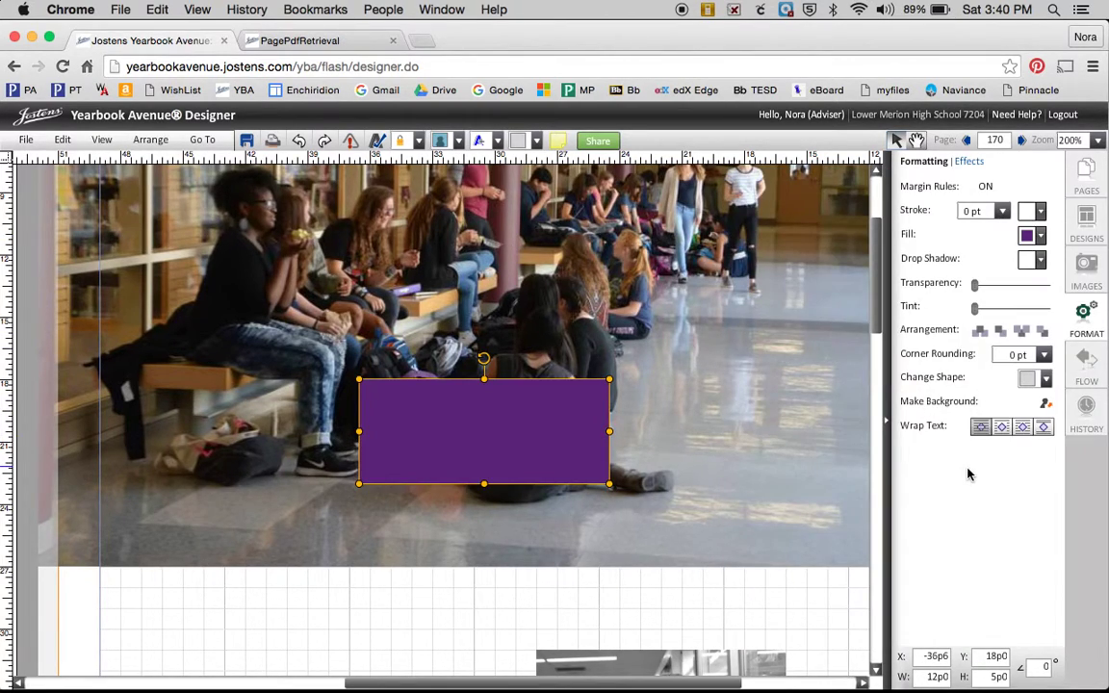
left_click(1042, 237)
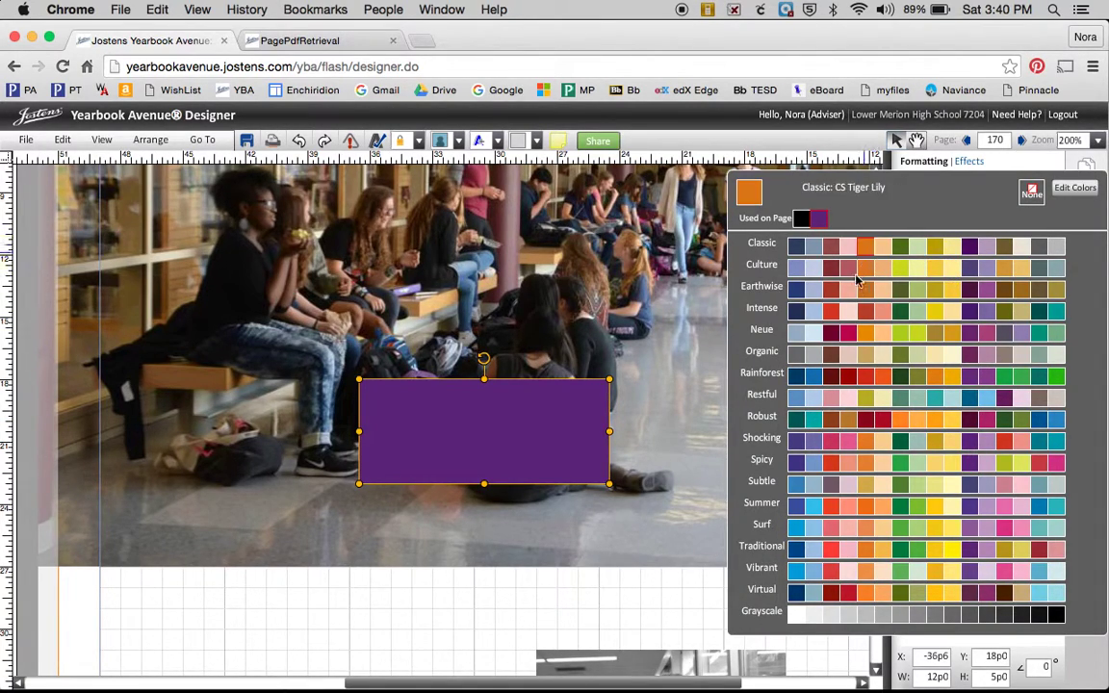
left_click(970, 313)
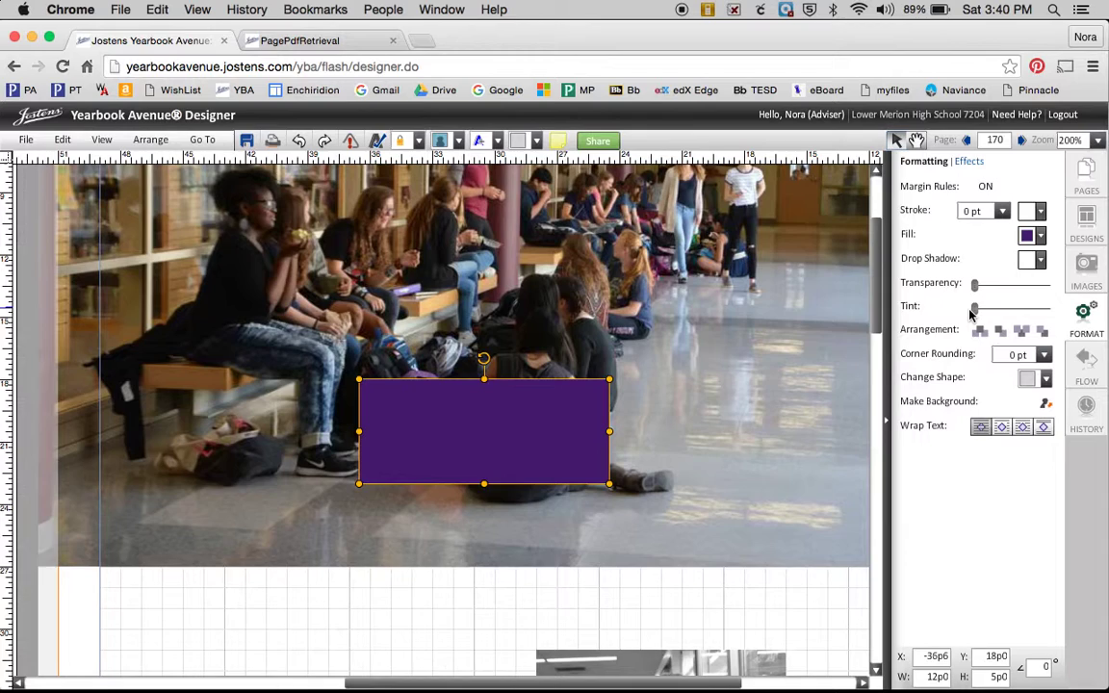
mouse_move(530, 458)
left_mouse_down()
mouse_move(534, 491)
mouse_move(536, 475)
left_mouse_up()
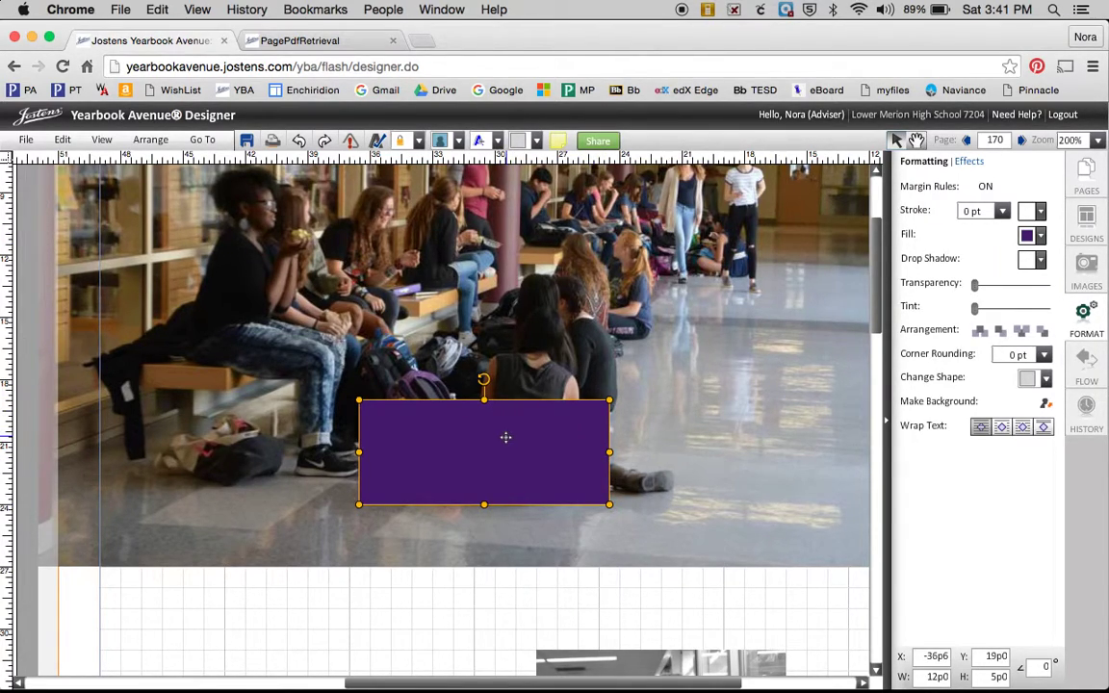
Move the purple box to the photo's lower left and widen it to 45p0 across the bottom.
left_click_drag(505, 438, 179, 482)
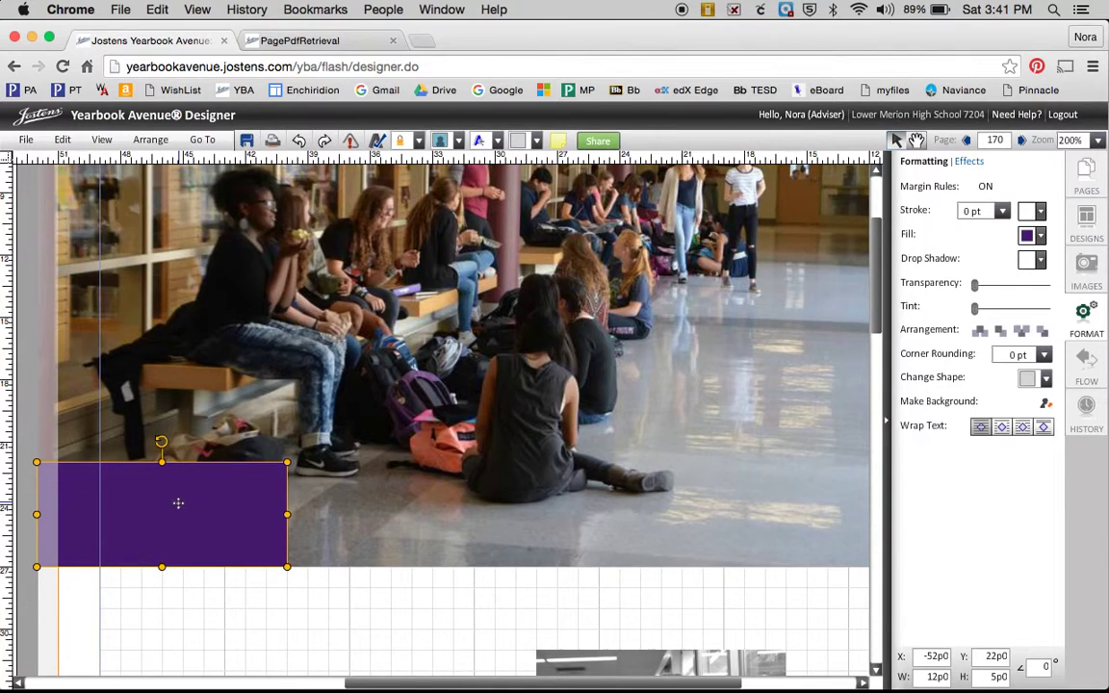
left_click_drag(287, 516, 828, 550)
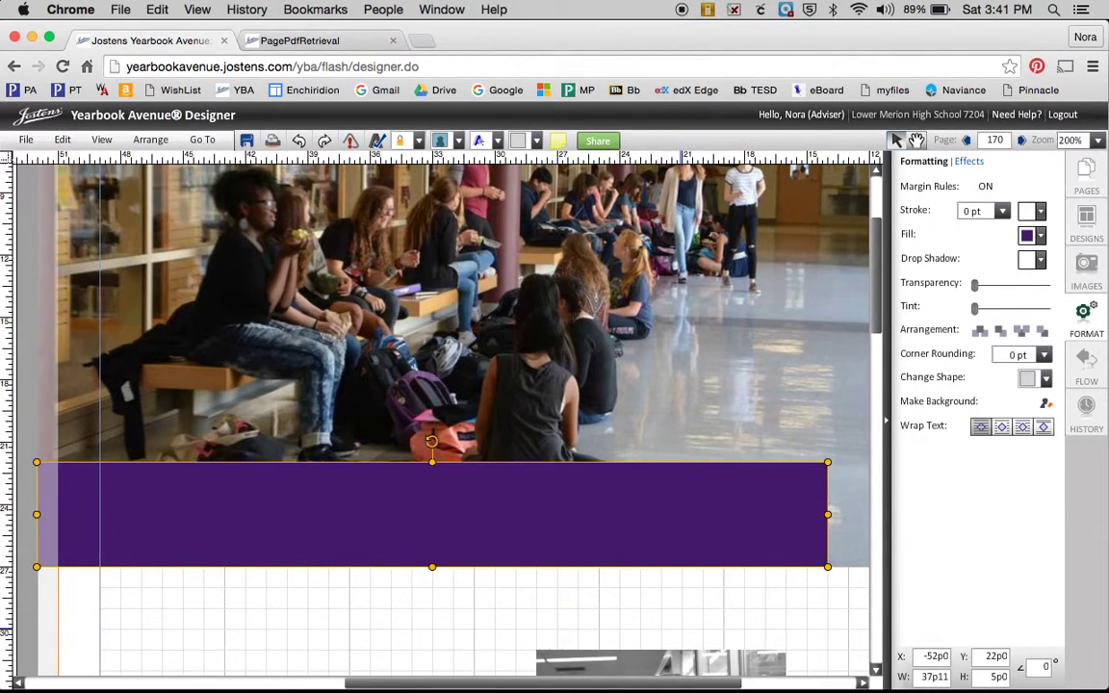
left_click_drag(647, 686, 796, 689)
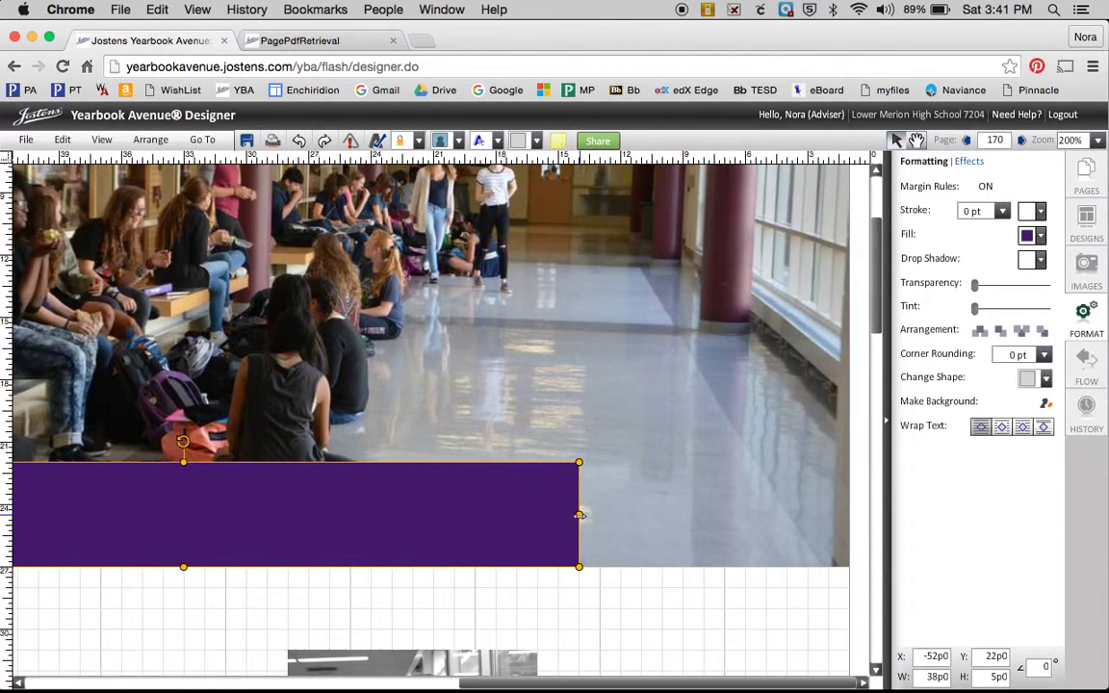
left_click_drag(583, 517, 728, 532)
left_click(691, 628)
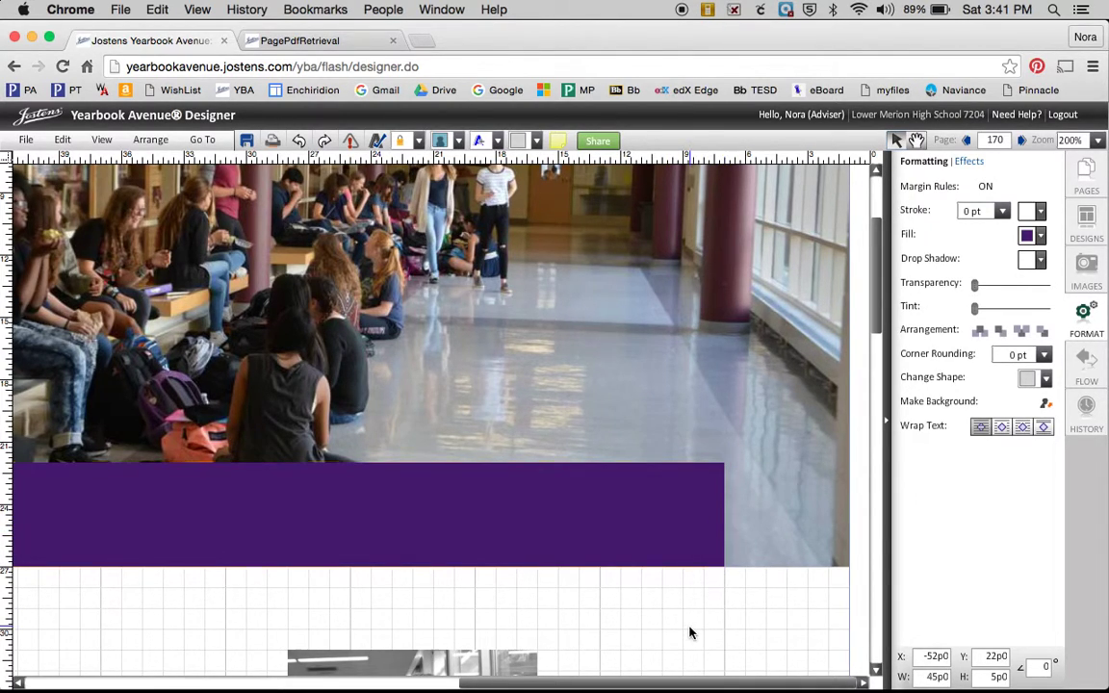
left_click(689, 533)
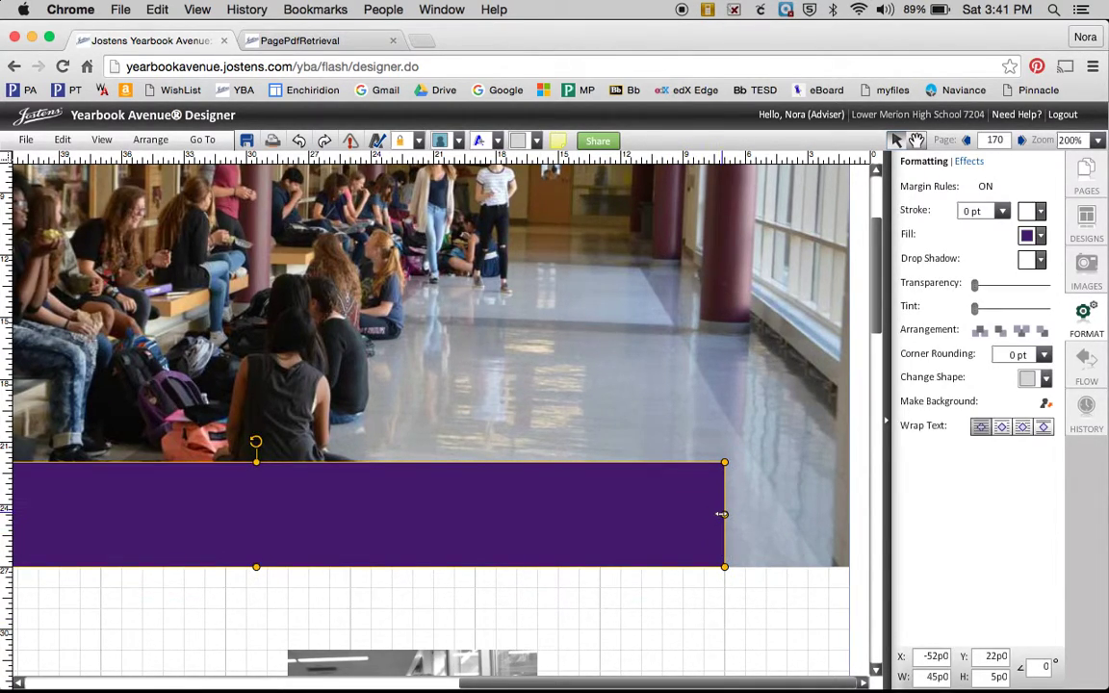
left_click(693, 658)
left_click(668, 540)
Raise the banner's transparency to about 37% and compare it against the PDF preview.
left_click_drag(975, 286, 1003, 295)
left_click(728, 615)
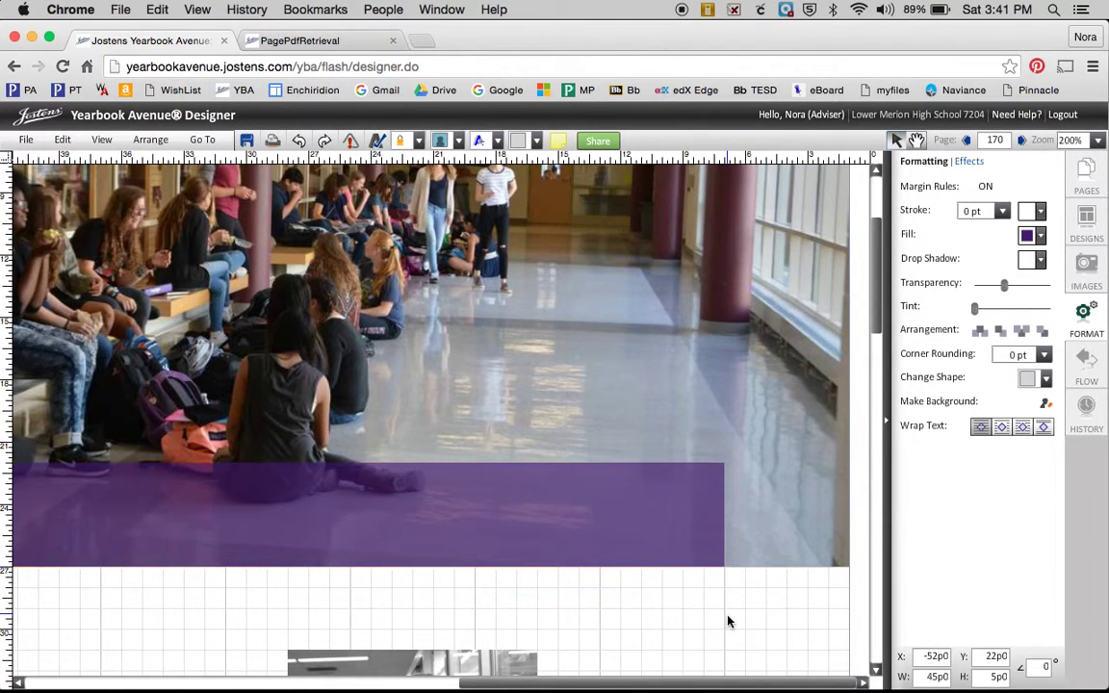
left_click_drag(699, 682, 628, 689)
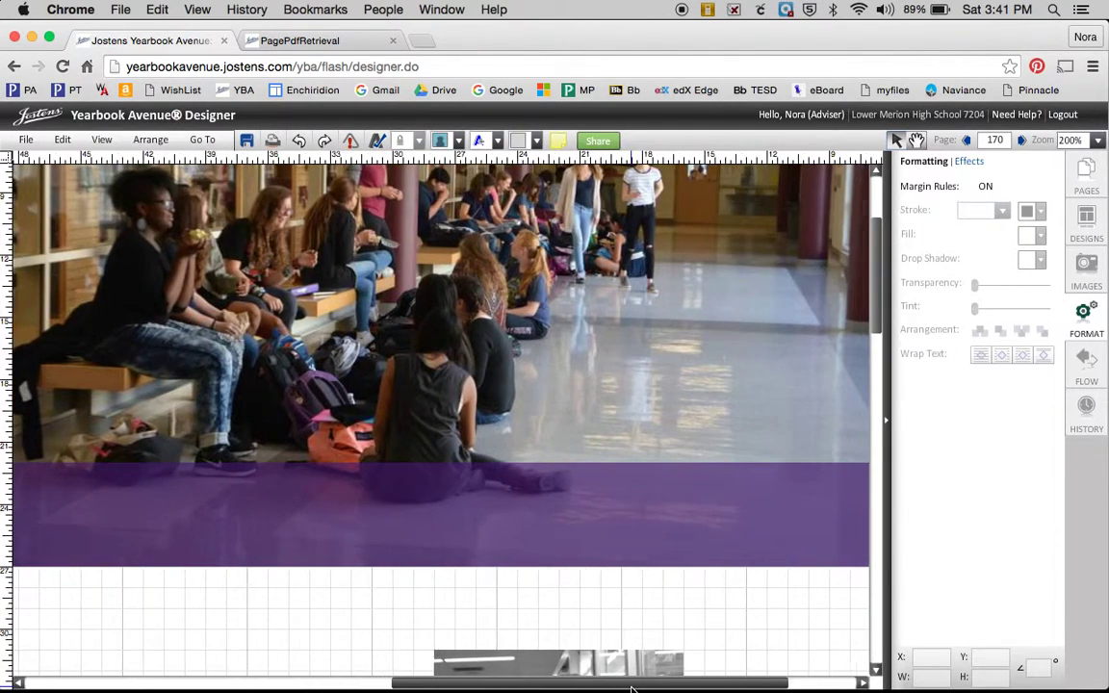
left_click_drag(632, 689, 754, 689)
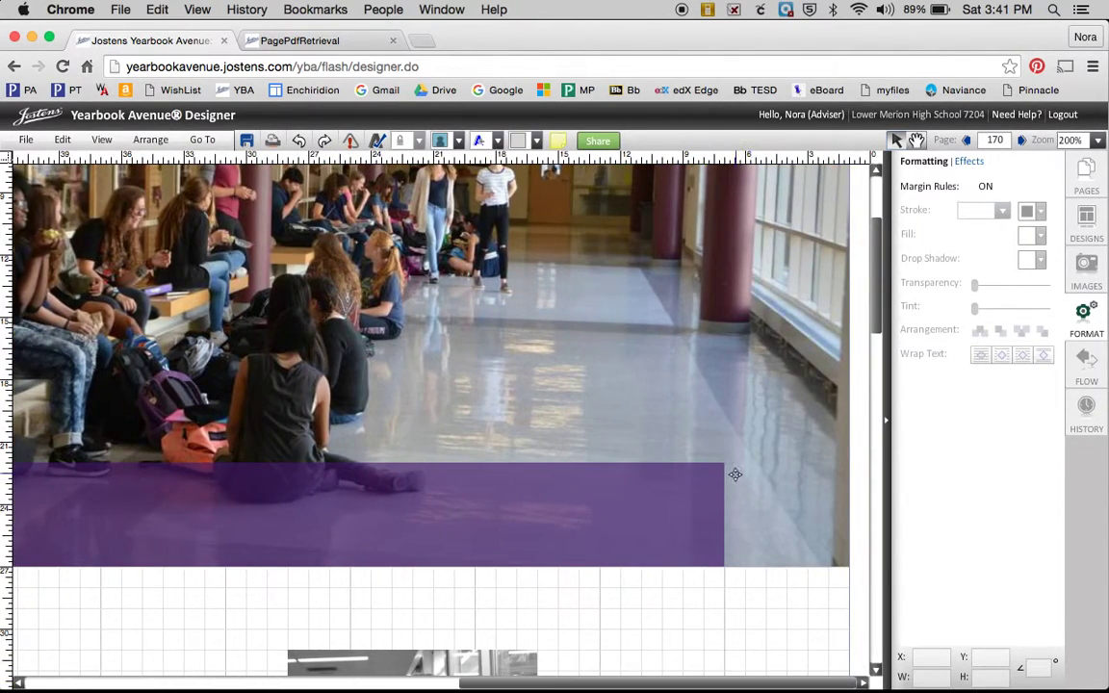
left_click(306, 44)
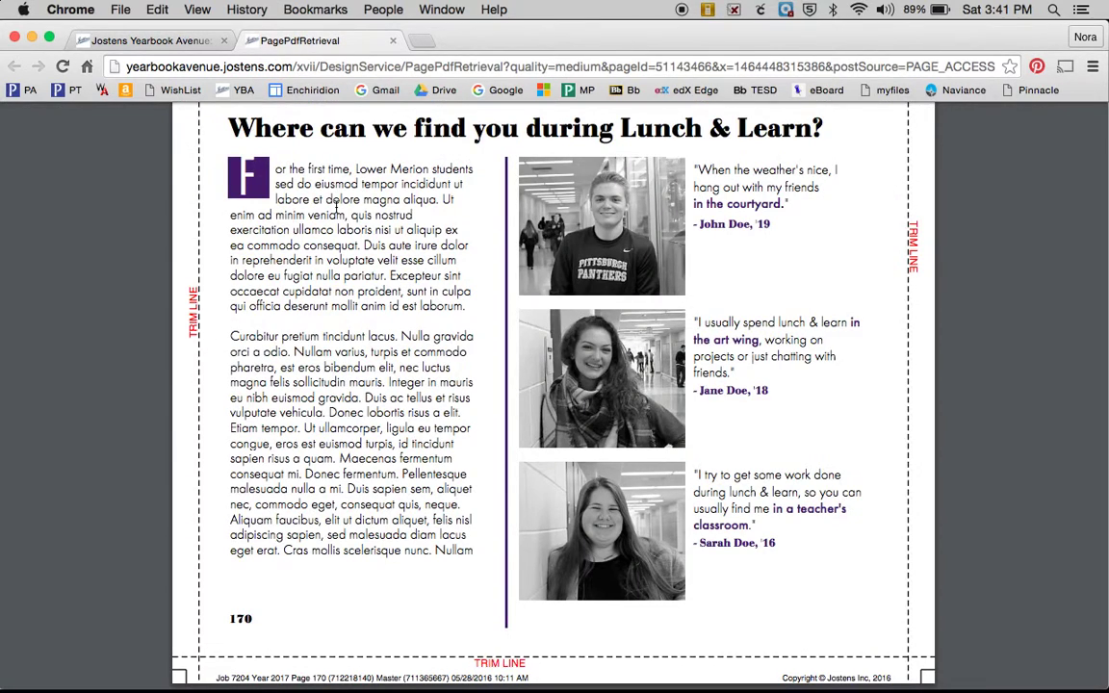
scroll(395, 358, "up", 3)
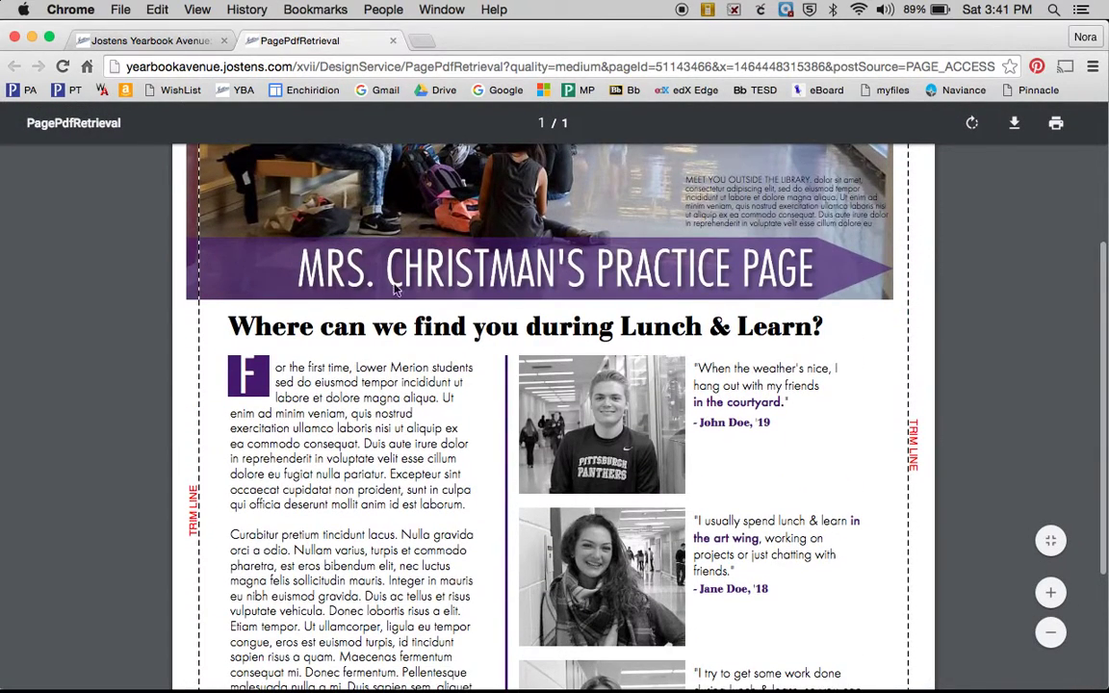
left_click(152, 42)
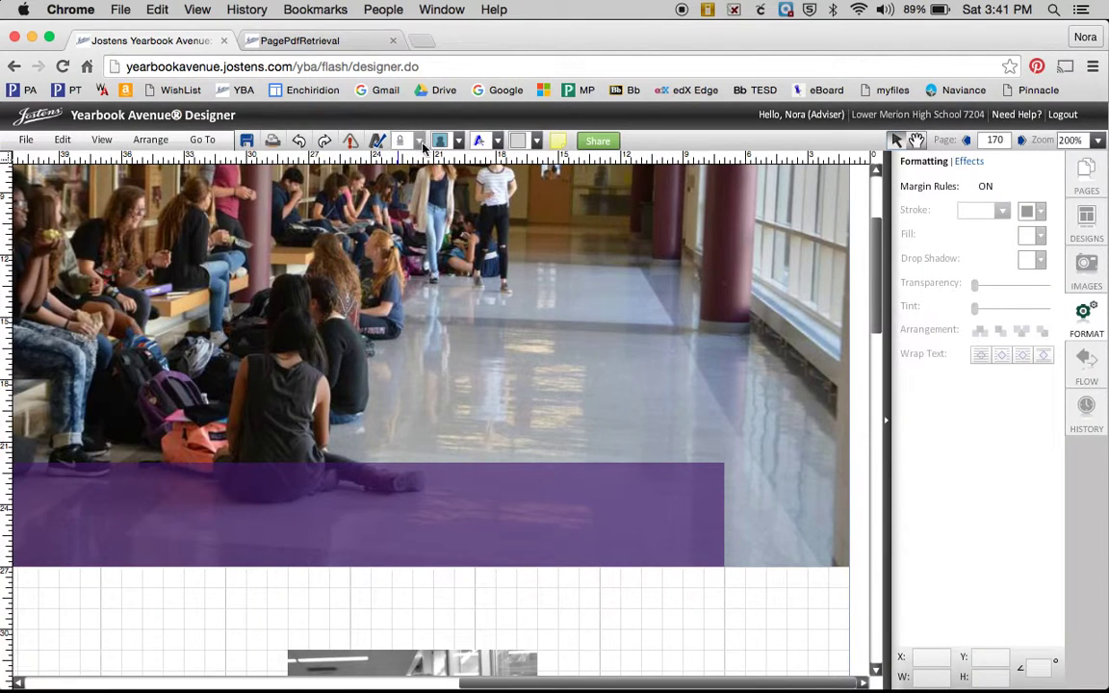
Add a triangle shape and place it on the purple banner.
left_click(536, 142)
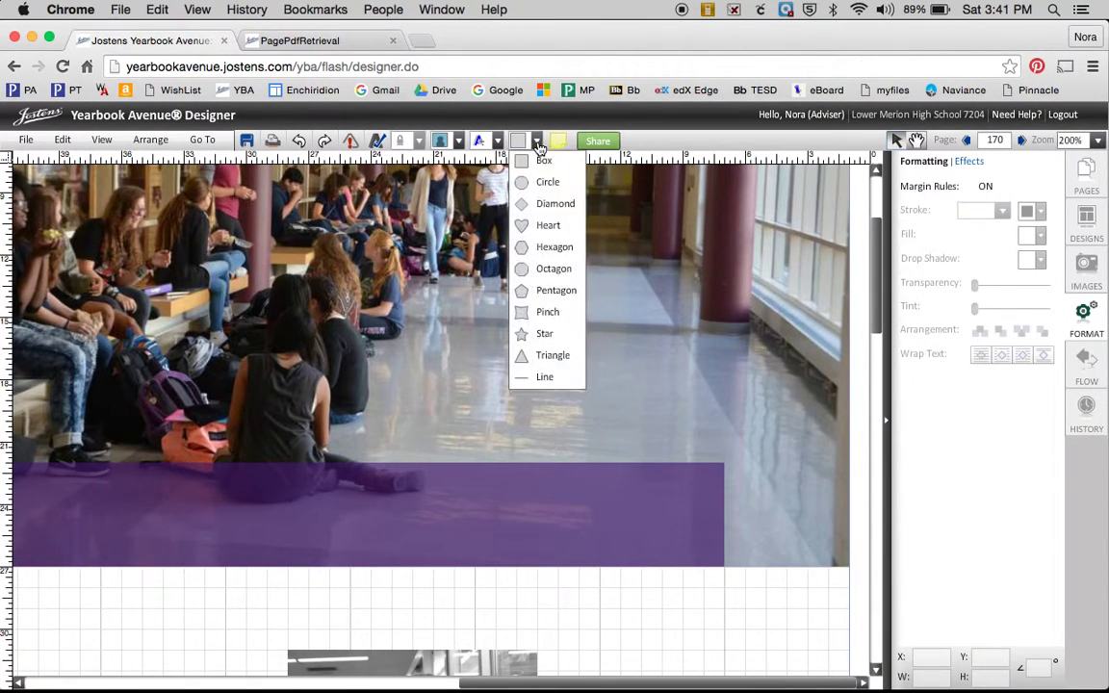
left_click(525, 355)
left_click_drag(78, 282, 572, 471)
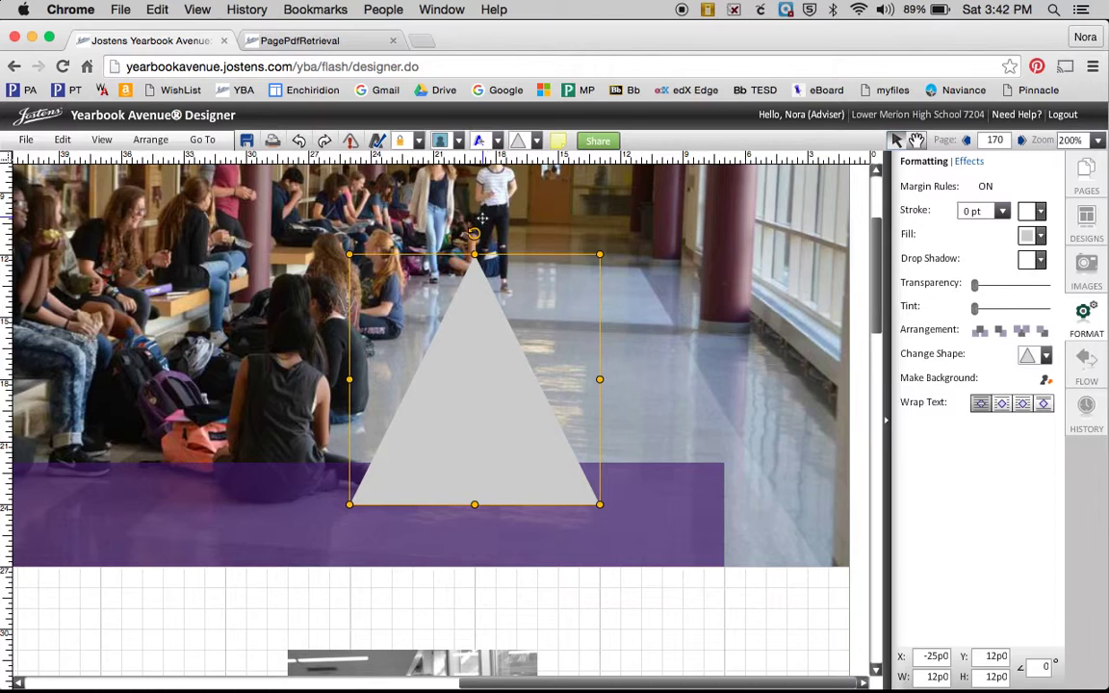
left_click_drag(481, 219, 575, 240)
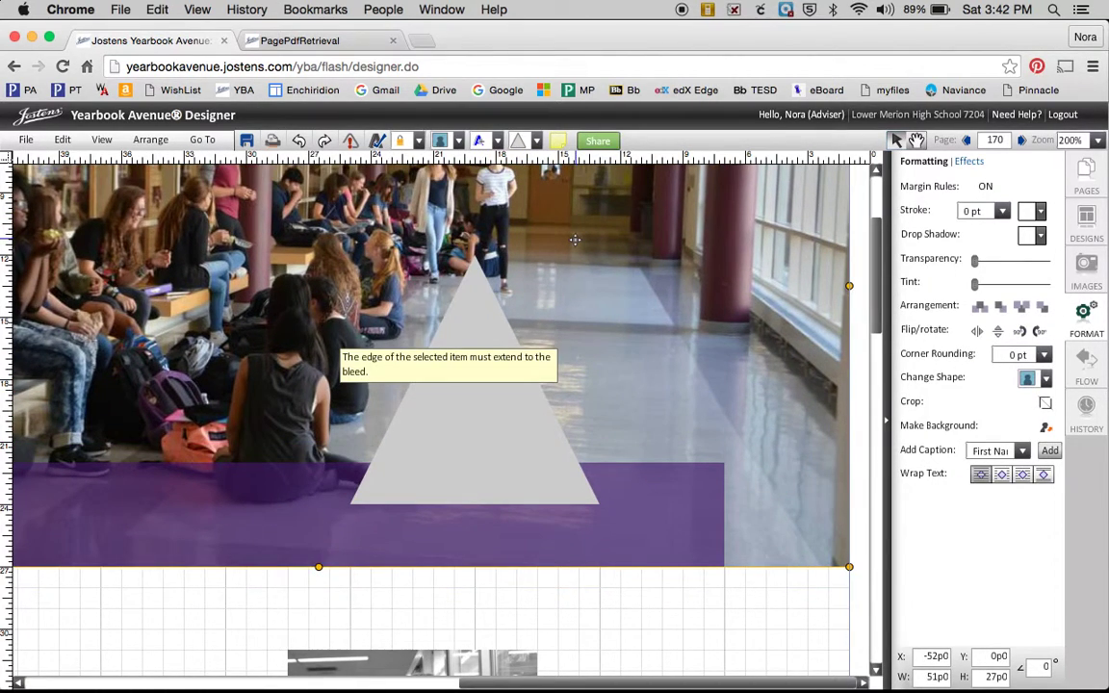
key("ctrl+z")
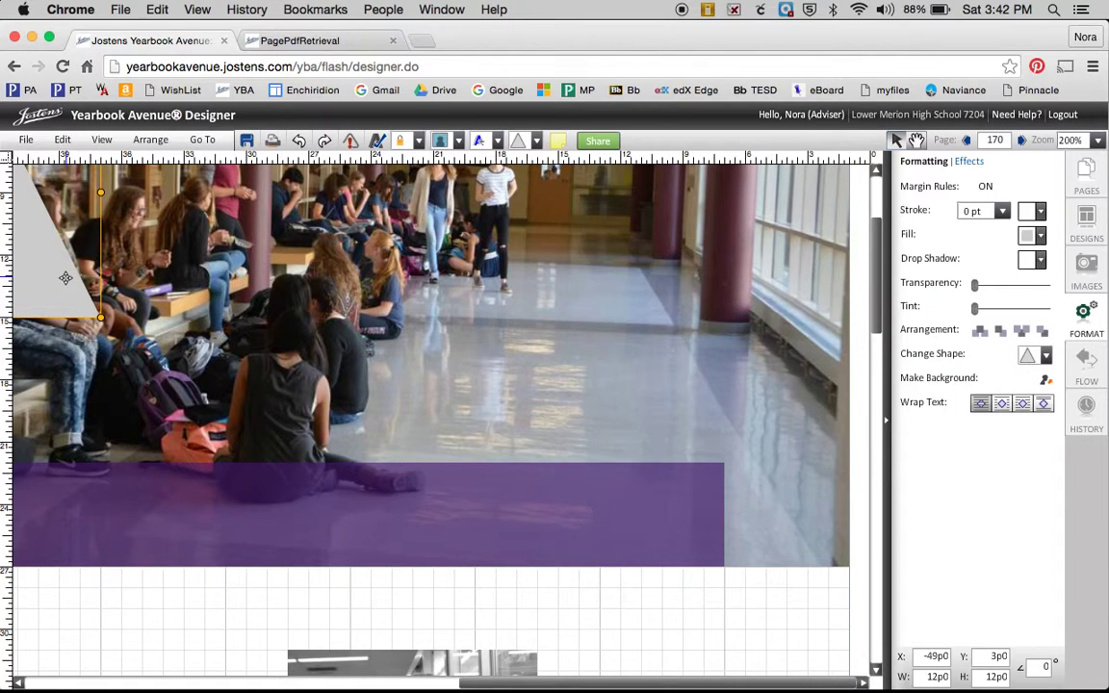
left_click_drag(66, 279, 666, 578)
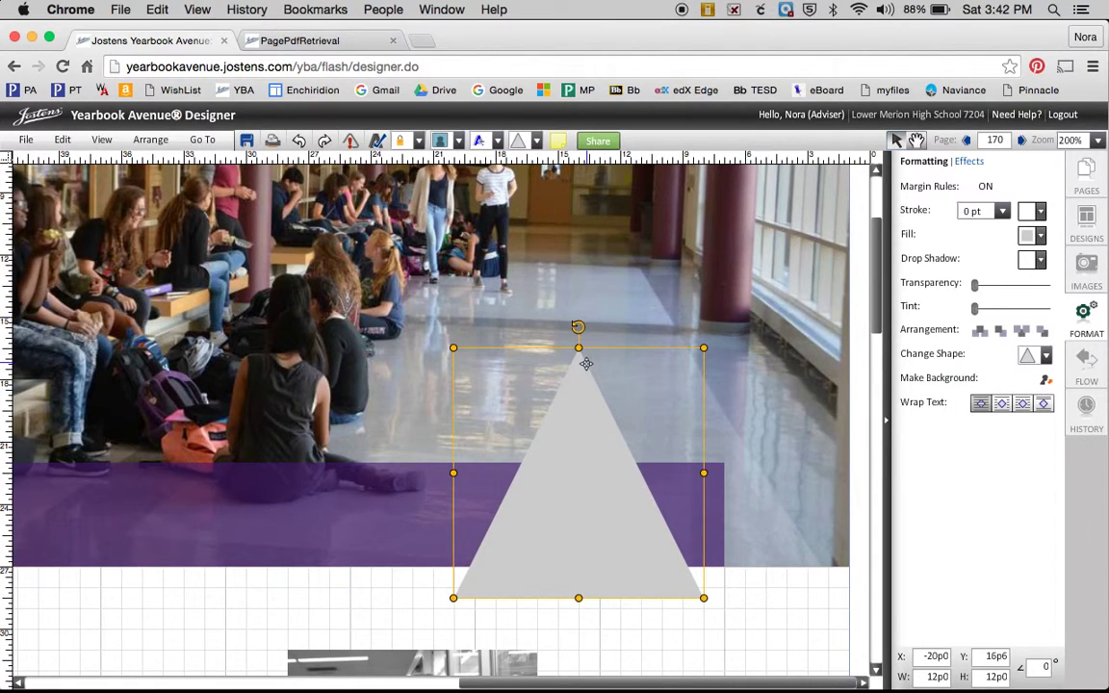
Rotate the triangle to point right and size it 6 by 5 picas at the banner's right end.
left_click_drag(578, 326, 724, 473)
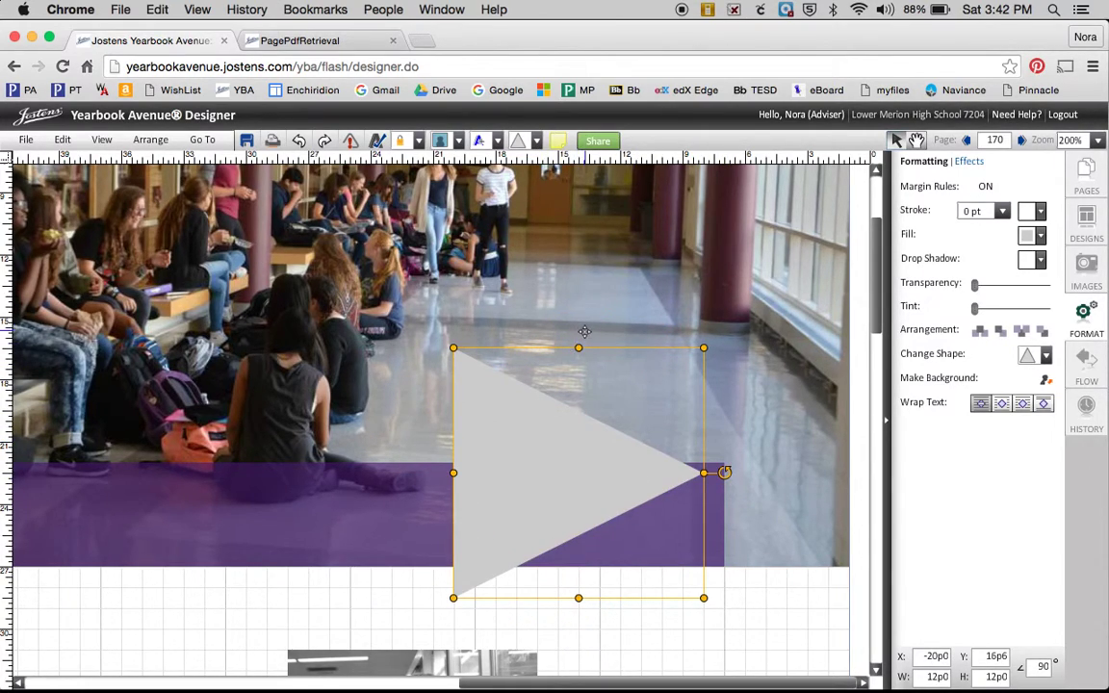
left_click_drag(580, 345, 580, 458)
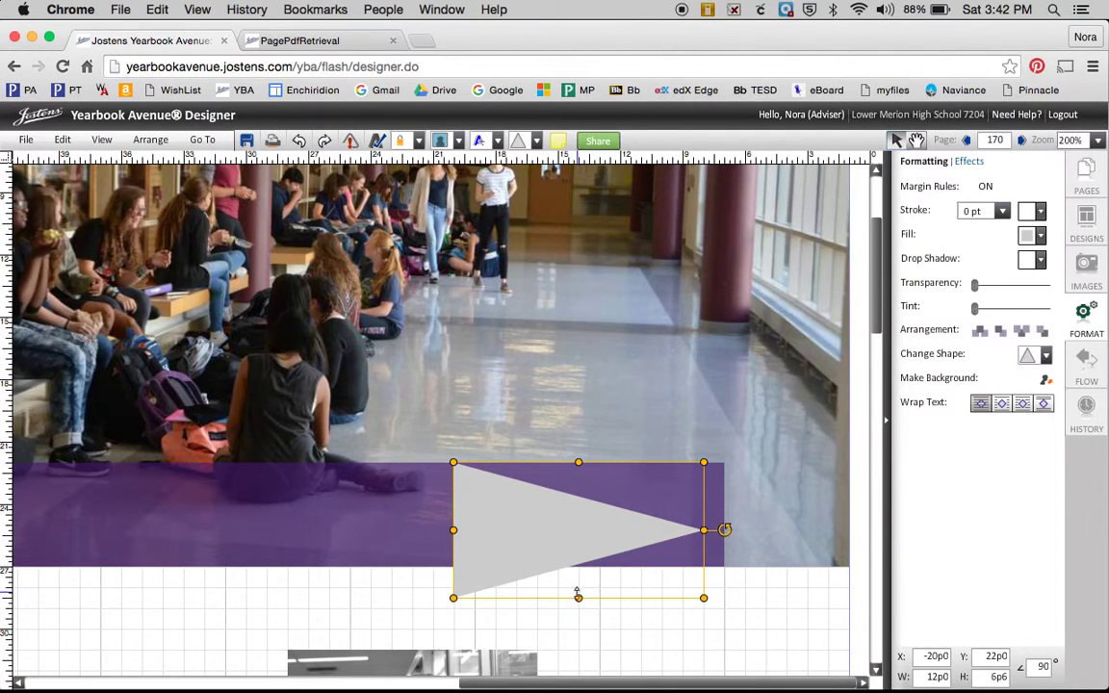
left_click_drag(577, 596, 578, 568)
left_click_drag(560, 523, 692, 522)
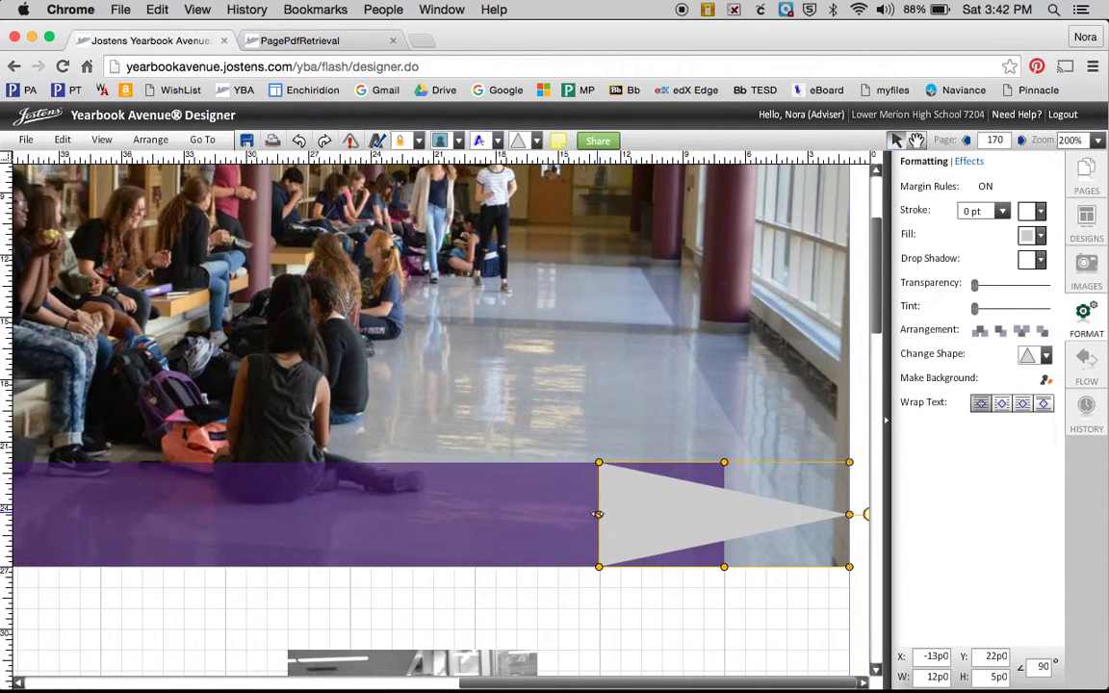
left_click_drag(601, 515, 725, 664)
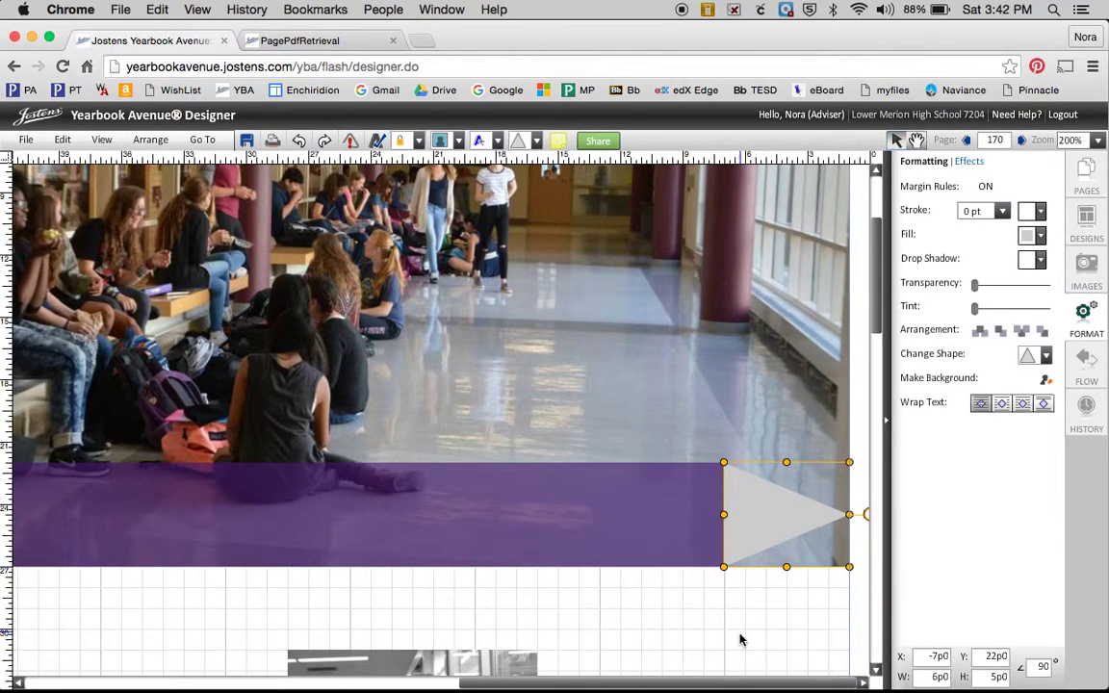
Fill the triangle with the banner's purple at 37% transparency, then zoom to fit the page.
left_click(741, 638)
left_click(758, 489)
left_click(1041, 241)
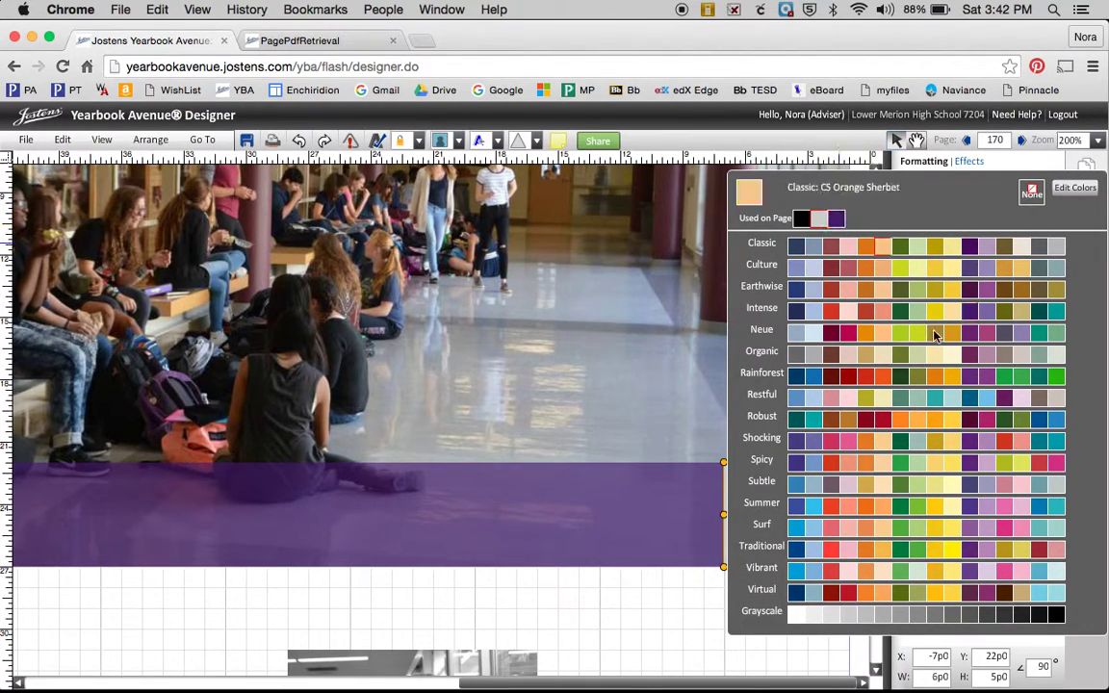
left_click(839, 222)
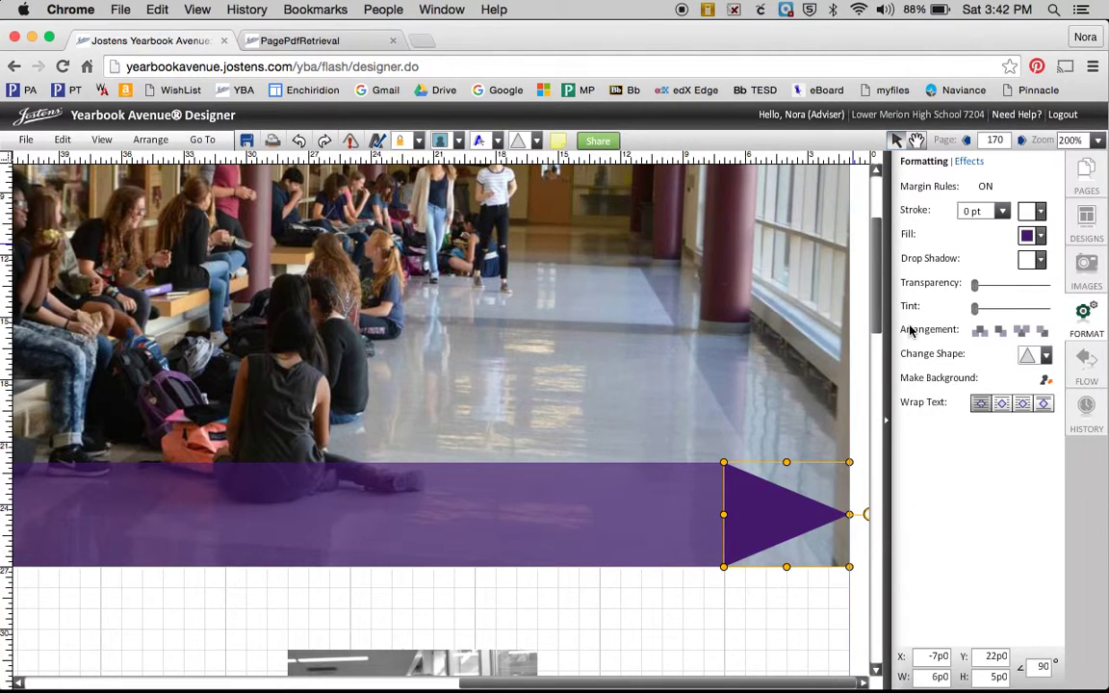
left_click(1004, 286)
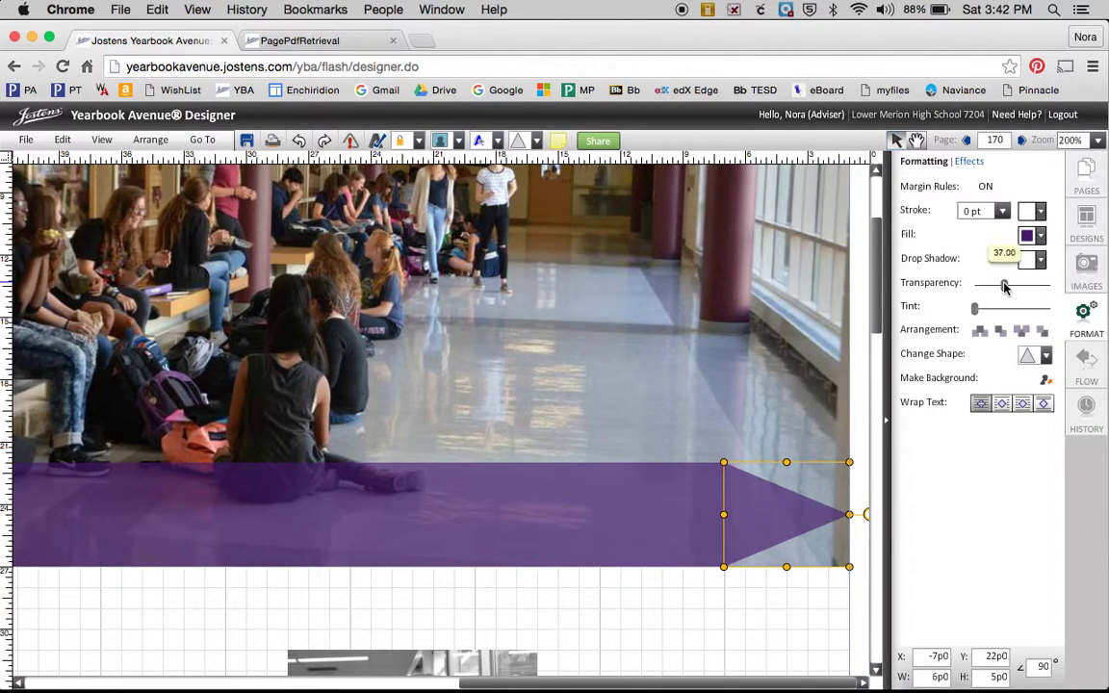
left_click(783, 601)
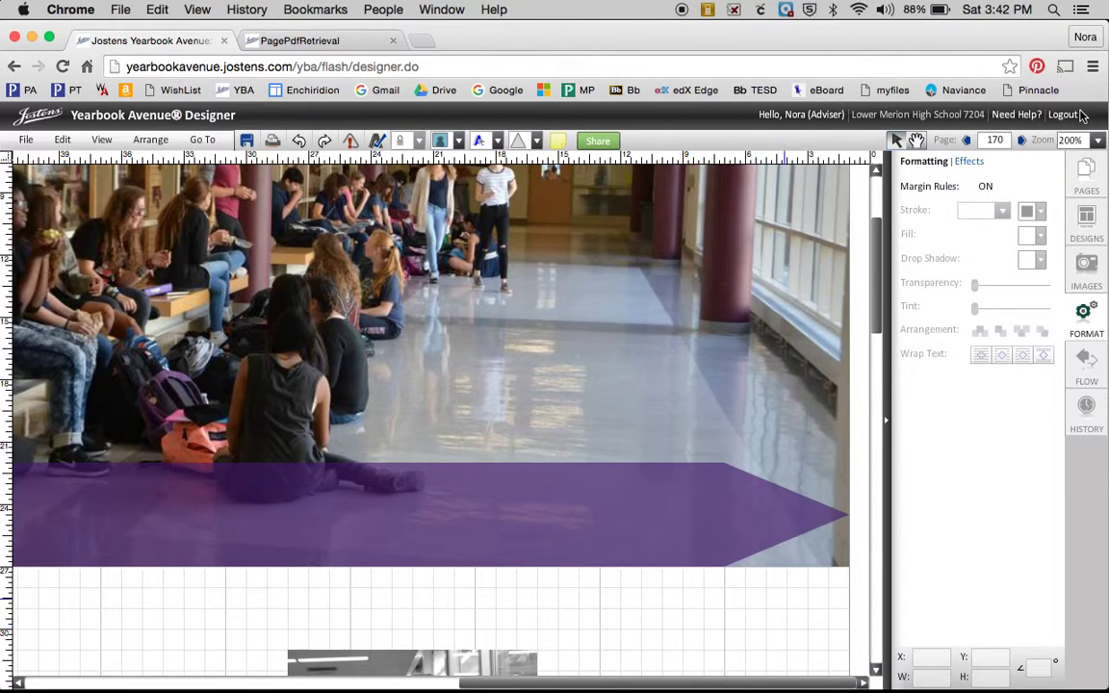
left_click(1099, 144)
left_click(977, 145)
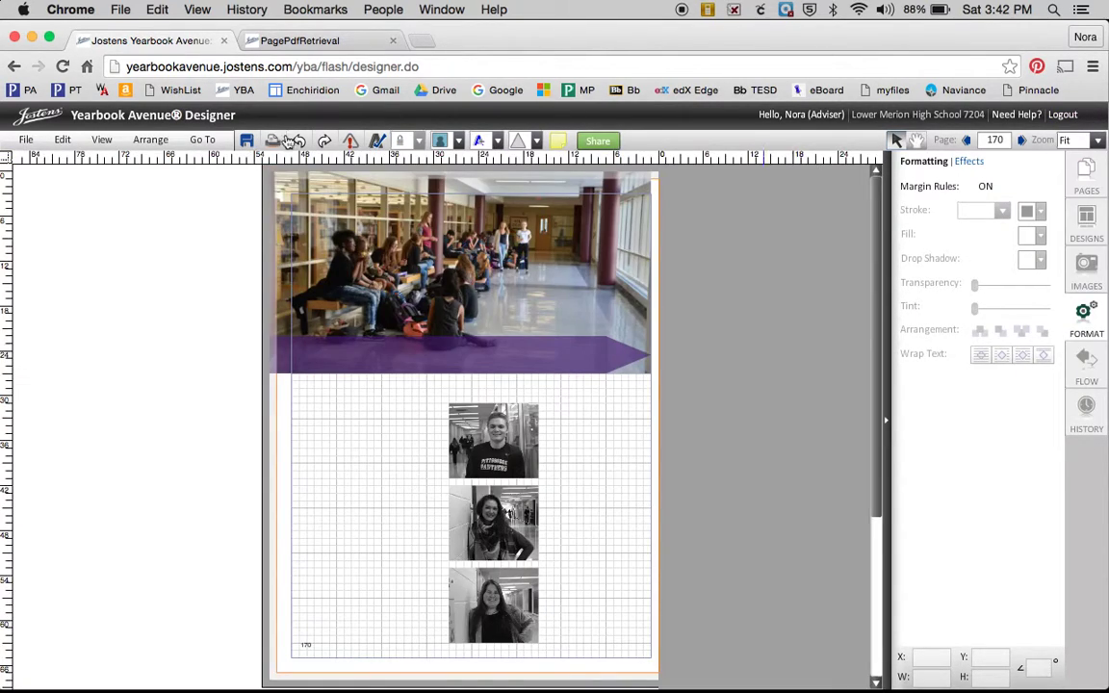
Save the page and compare it with the reference page in the PagePdfRetrieval preview.
left_click(247, 143)
left_click(275, 41)
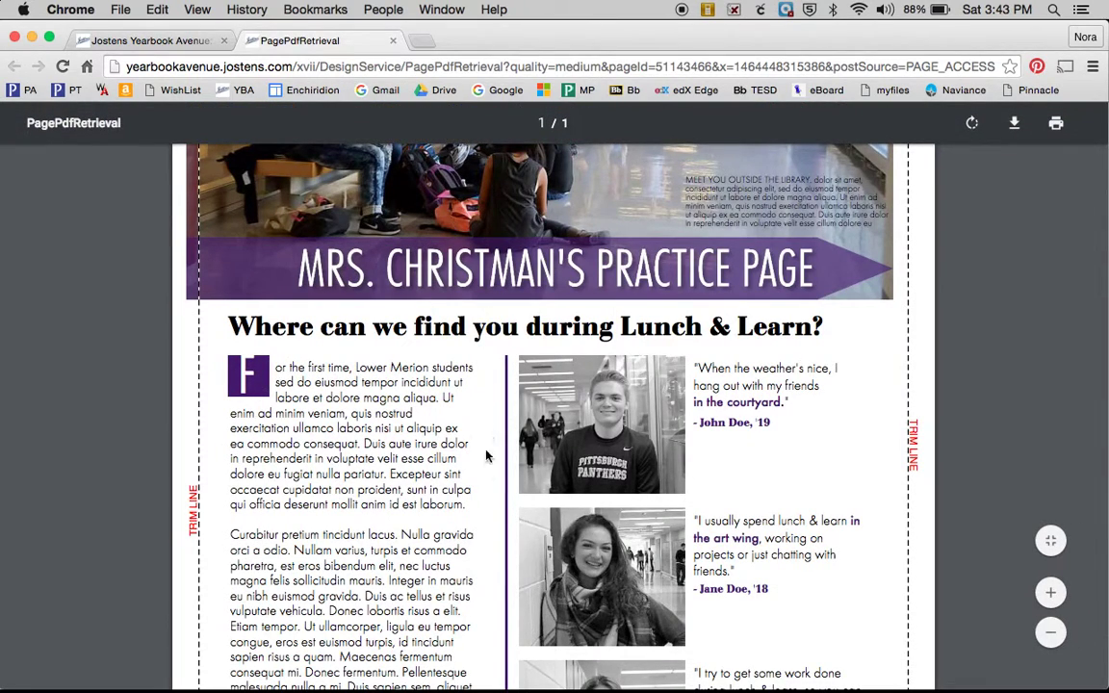
left_click(135, 40)
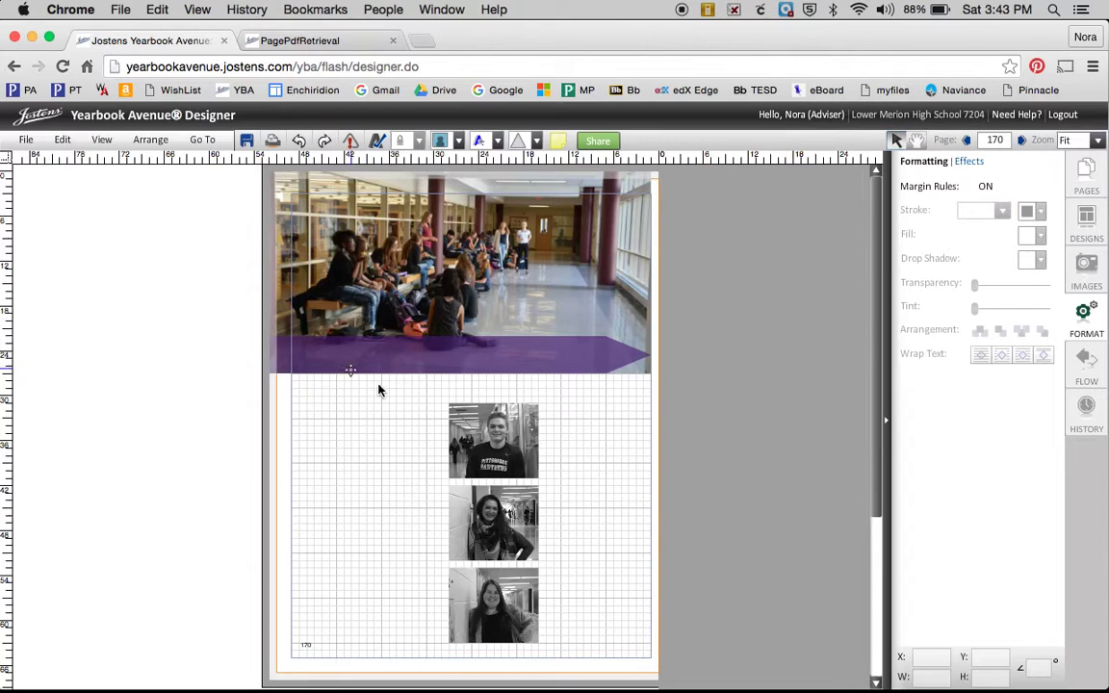
Add a box at the left edge below the hallway photo and shrink it.
left_click(496, 143)
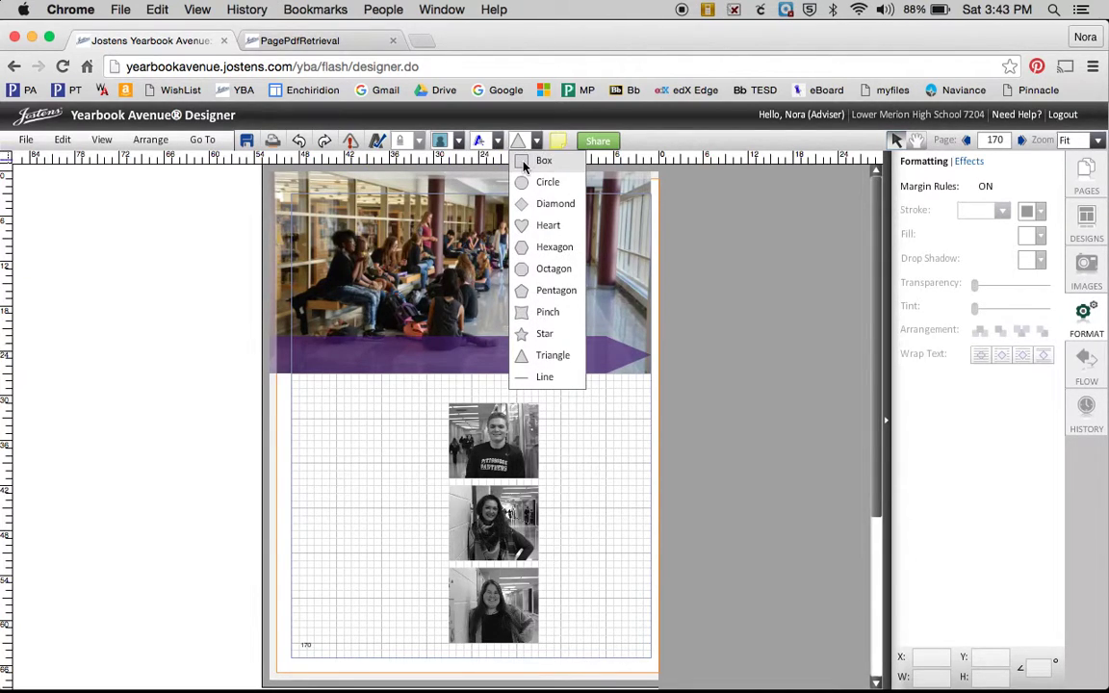
left_click(524, 158)
left_click_drag(321, 238, 366, 434)
key("Down")
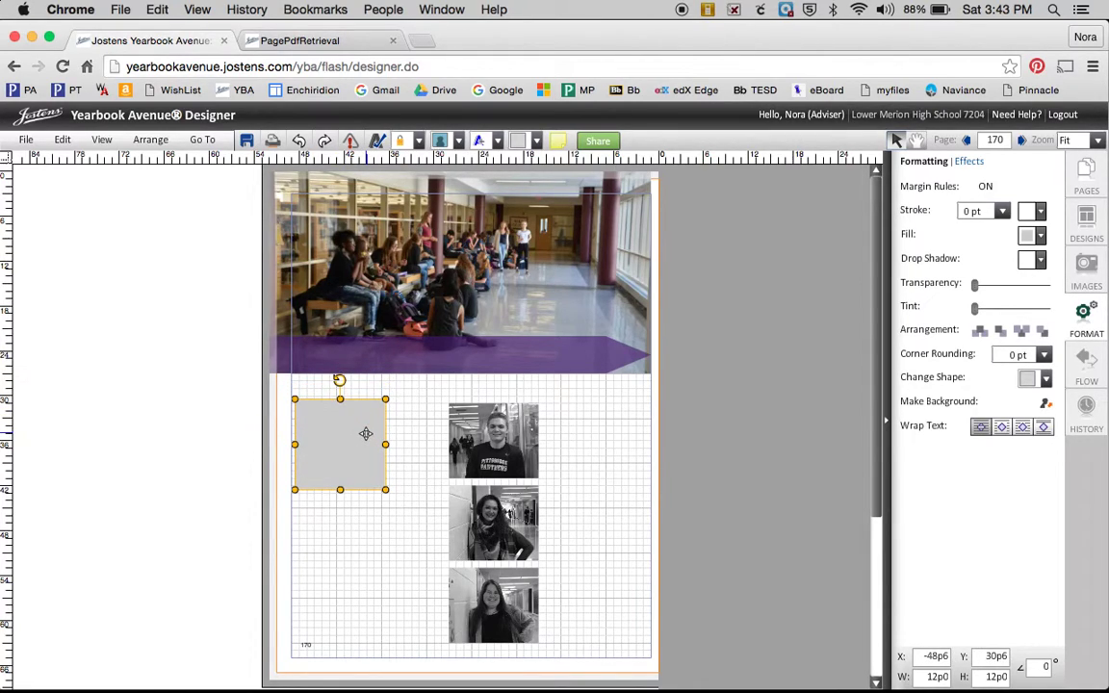
key("Down")
key("Left")
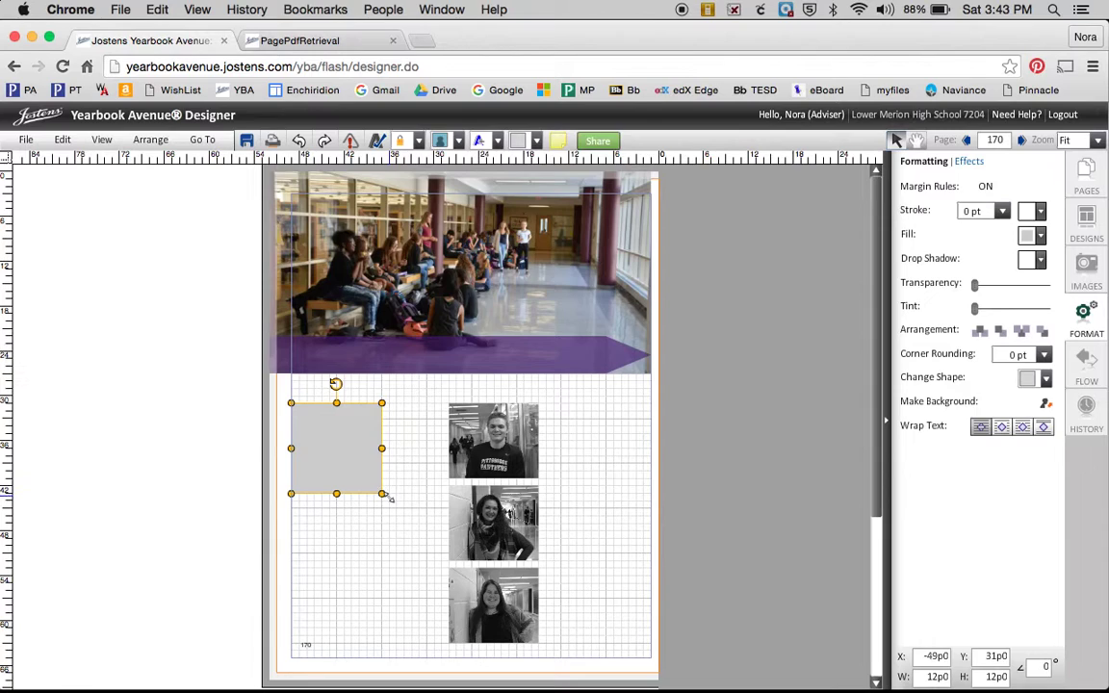
left_click_drag(383, 495, 323, 430)
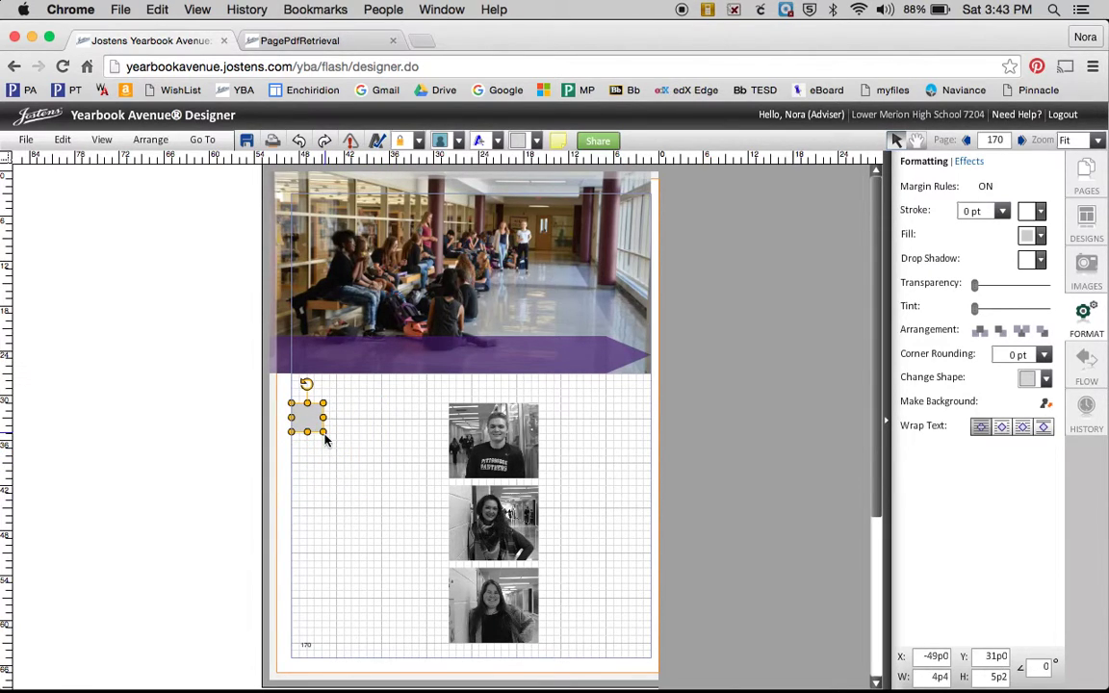
At 200% zoom, trim the box to a 3-by-3-pica square and fill it dark purple.
left_click(1080, 141)
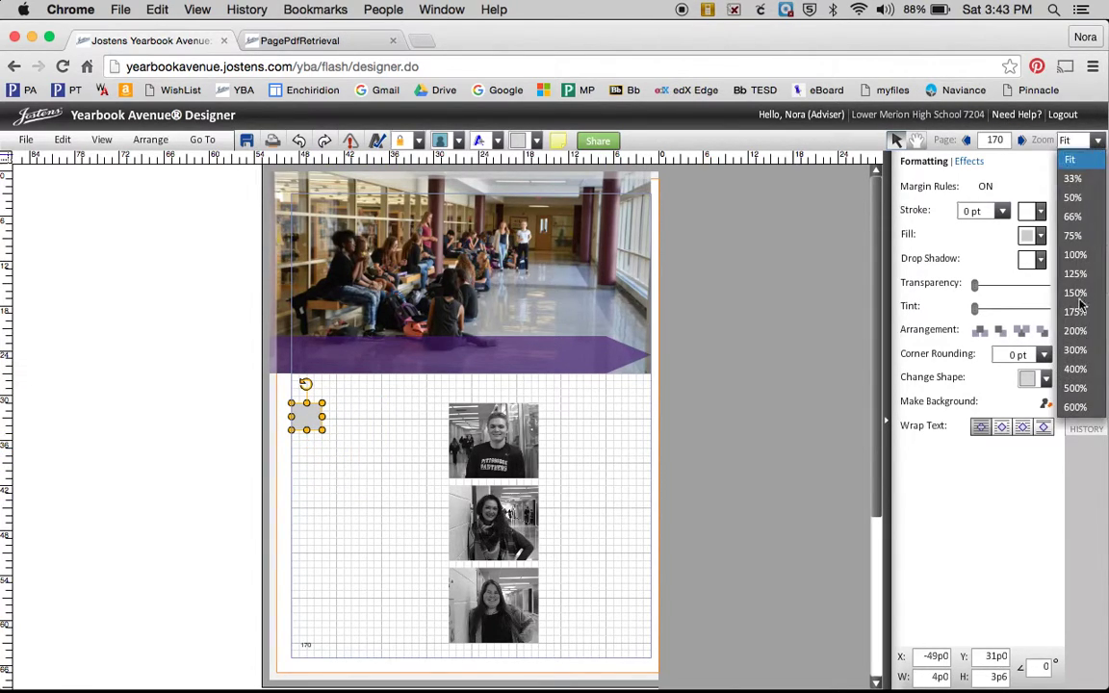
left_click(1078, 330)
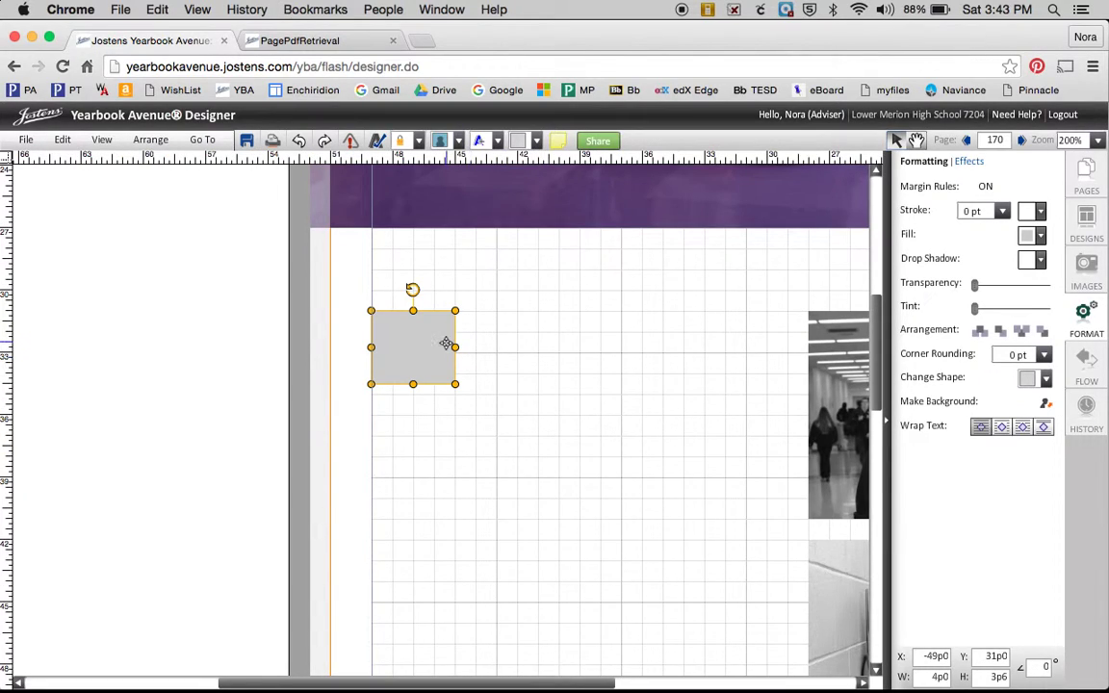
left_click_drag(458, 348, 402, 374)
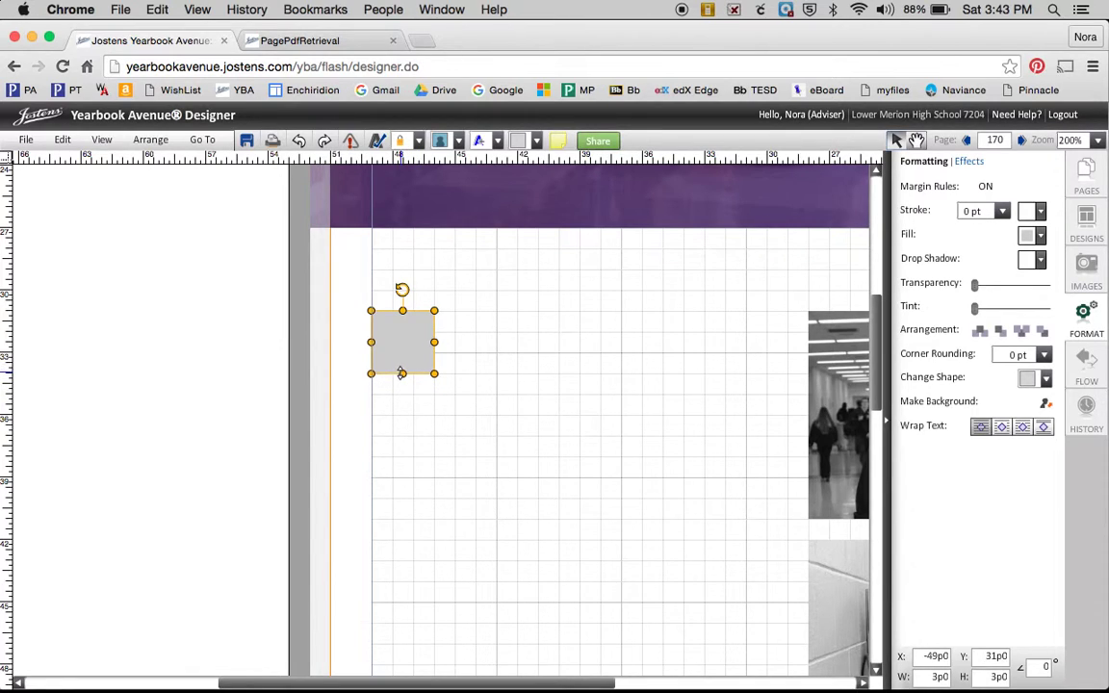
left_click(438, 441)
left_click(418, 357)
left_click(1033, 234)
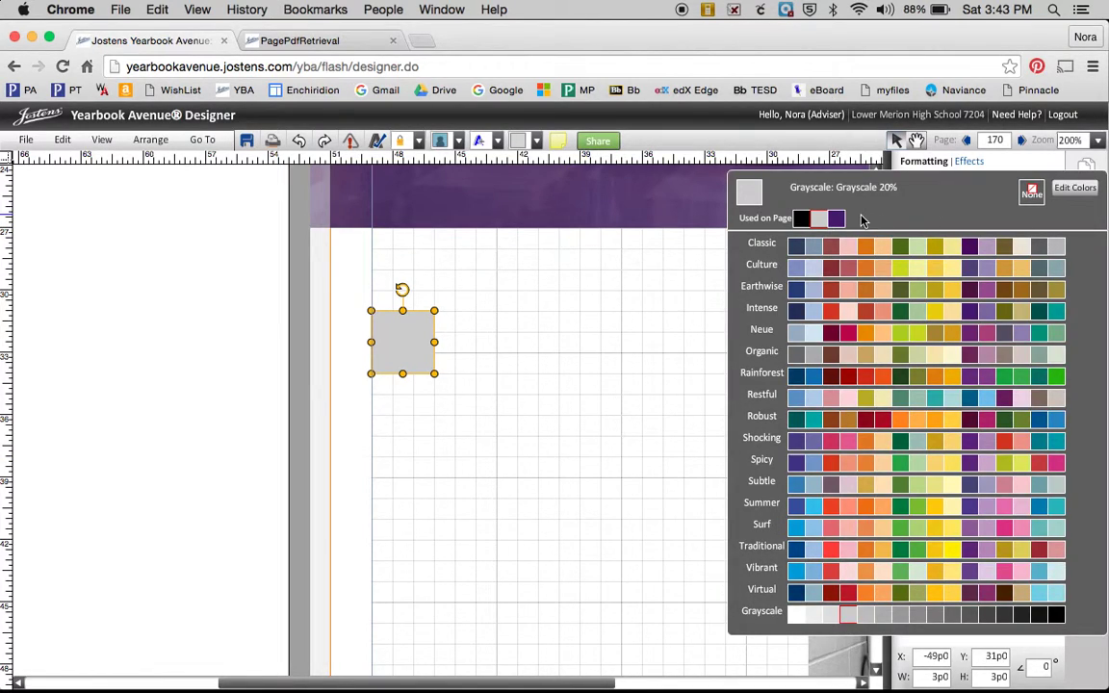
left_click(836, 218)
left_click(578, 404)
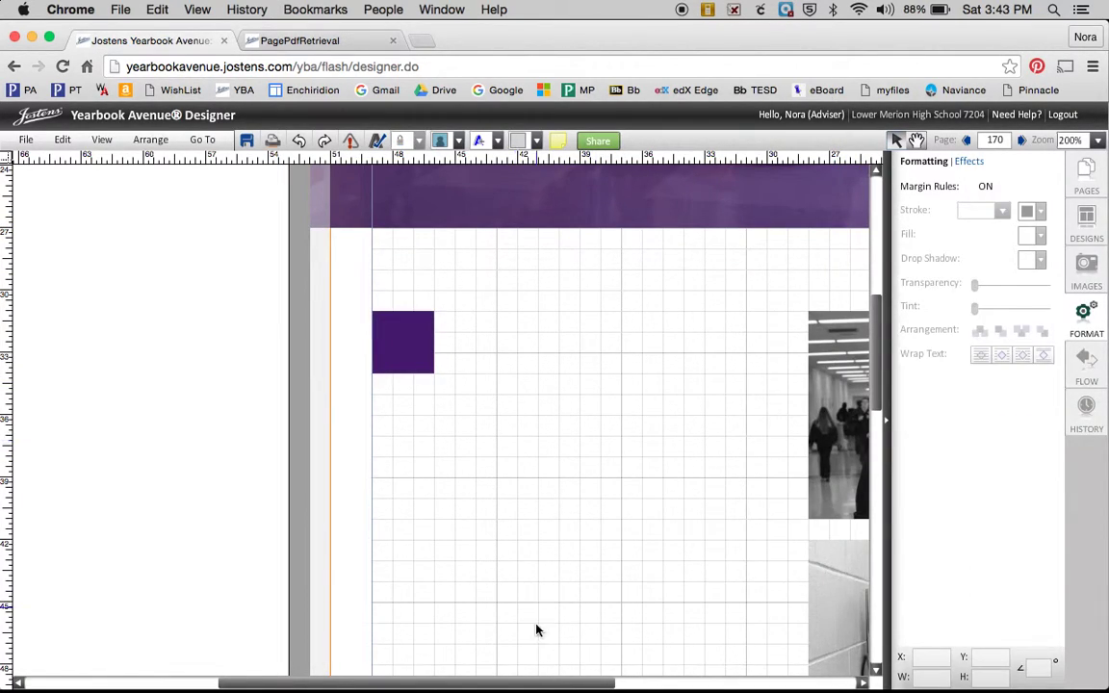
left_click_drag(584, 684, 652, 684)
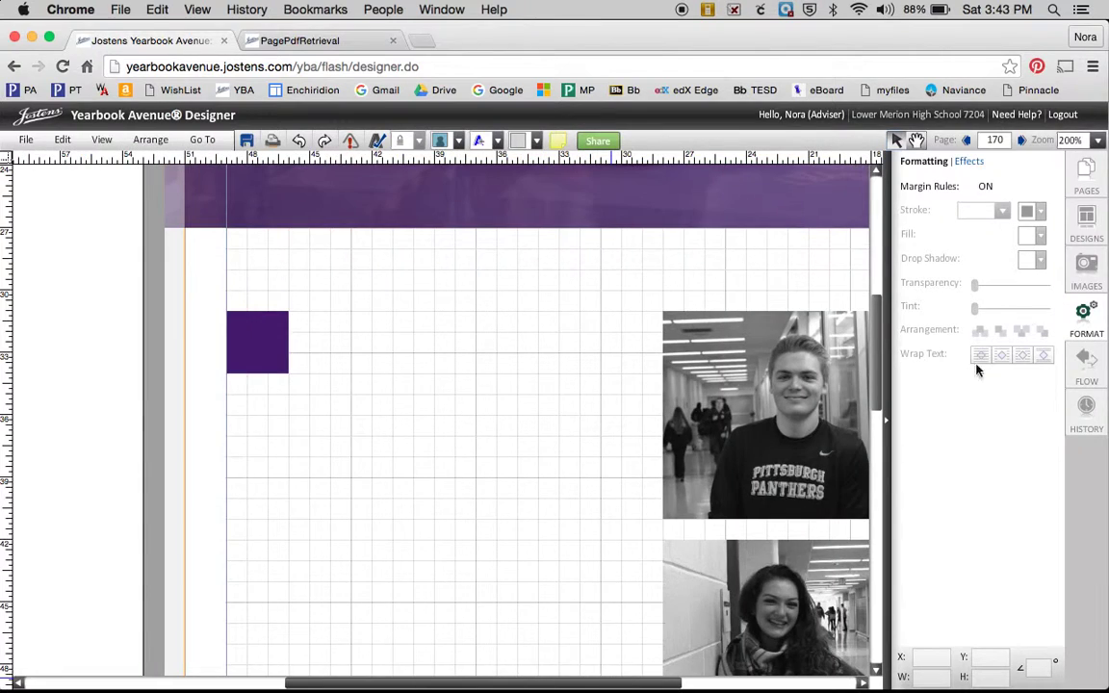
left_click(1097, 140)
Add a line from the shapes list and drag it vertically down beside the portraits.
left_click(1093, 162)
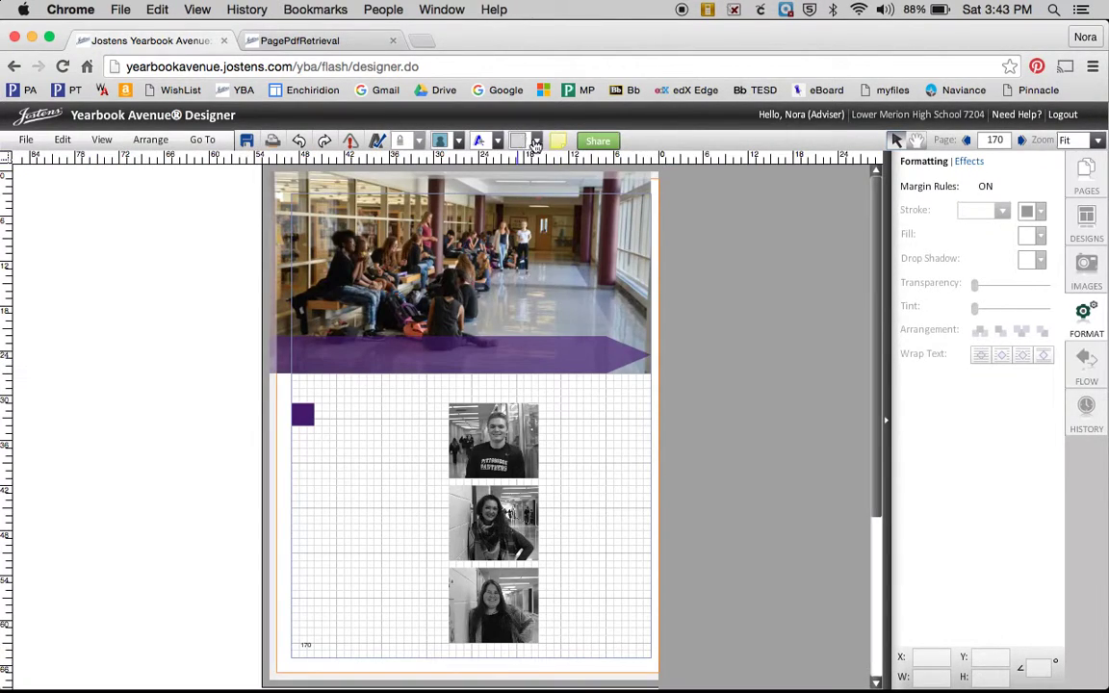
left_click(537, 141)
left_click(544, 376)
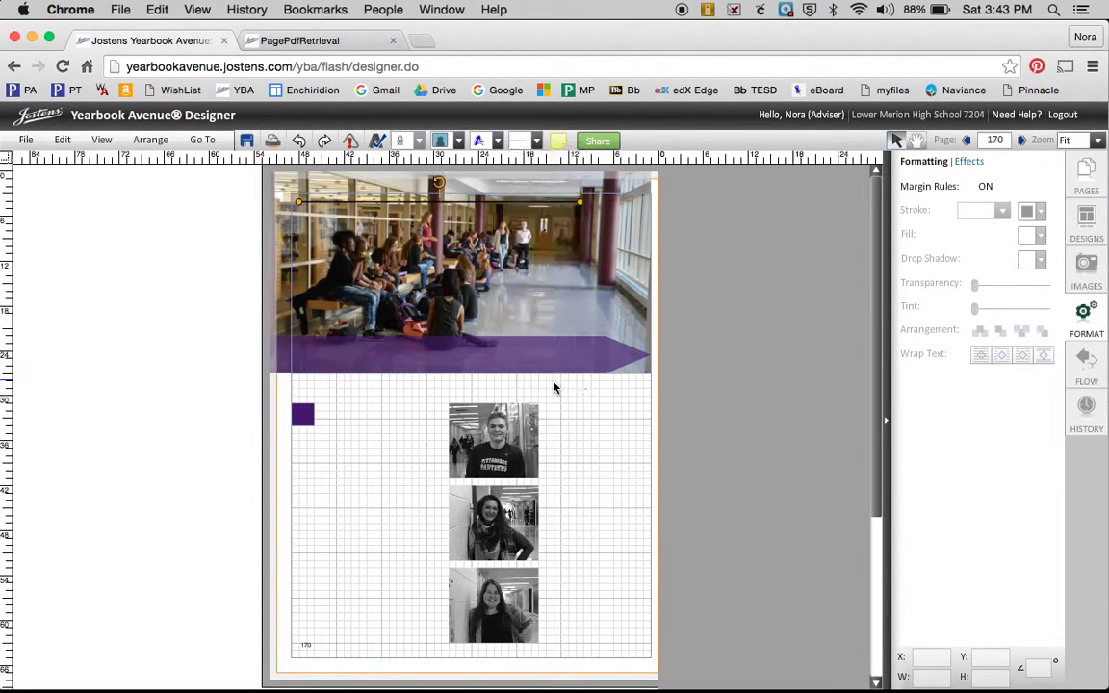
left_click_drag(299, 201, 580, 201)
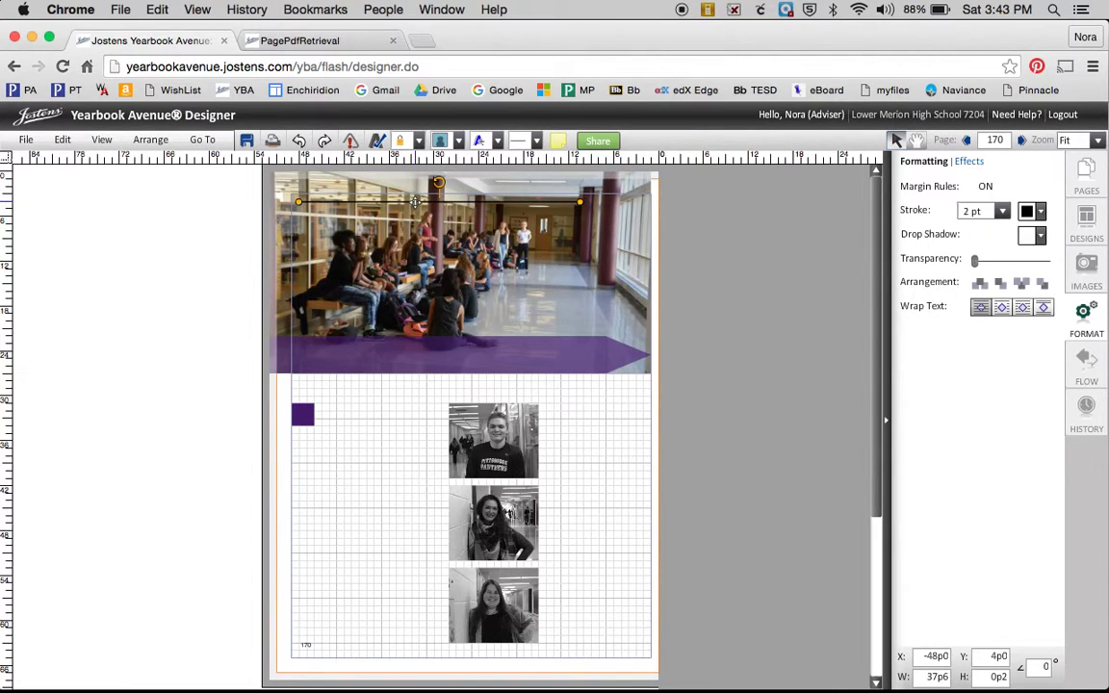
left_click_drag(416, 201, 443, 507)
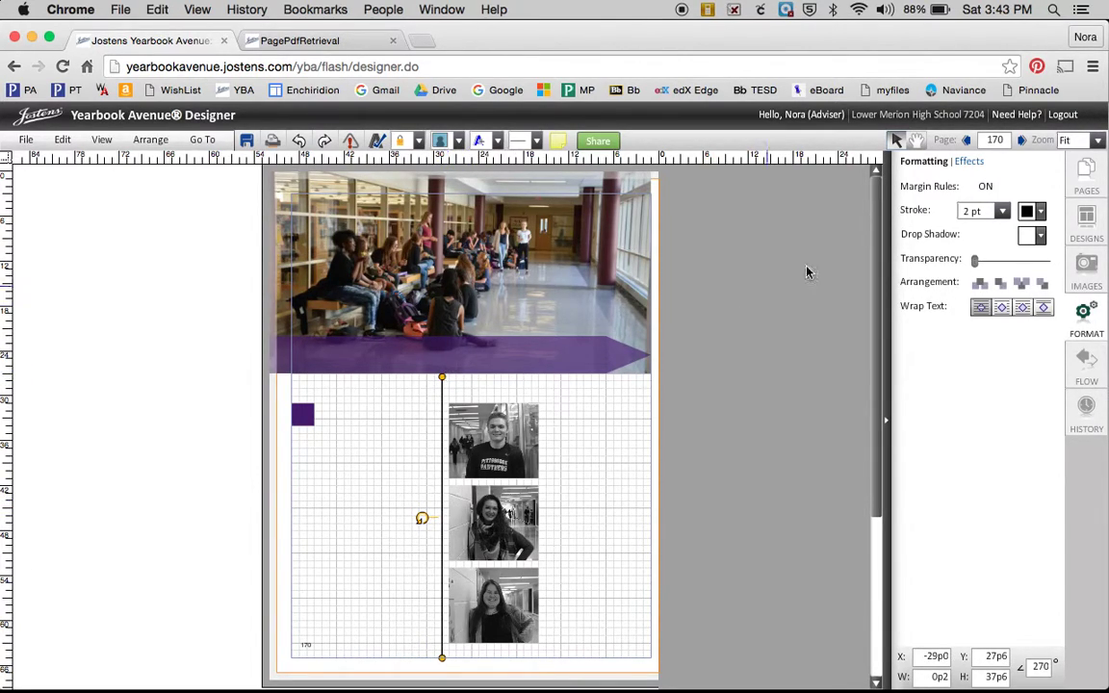
At 200% zoom, trim the line's top to start level with the first portrait.
left_click(1096, 141)
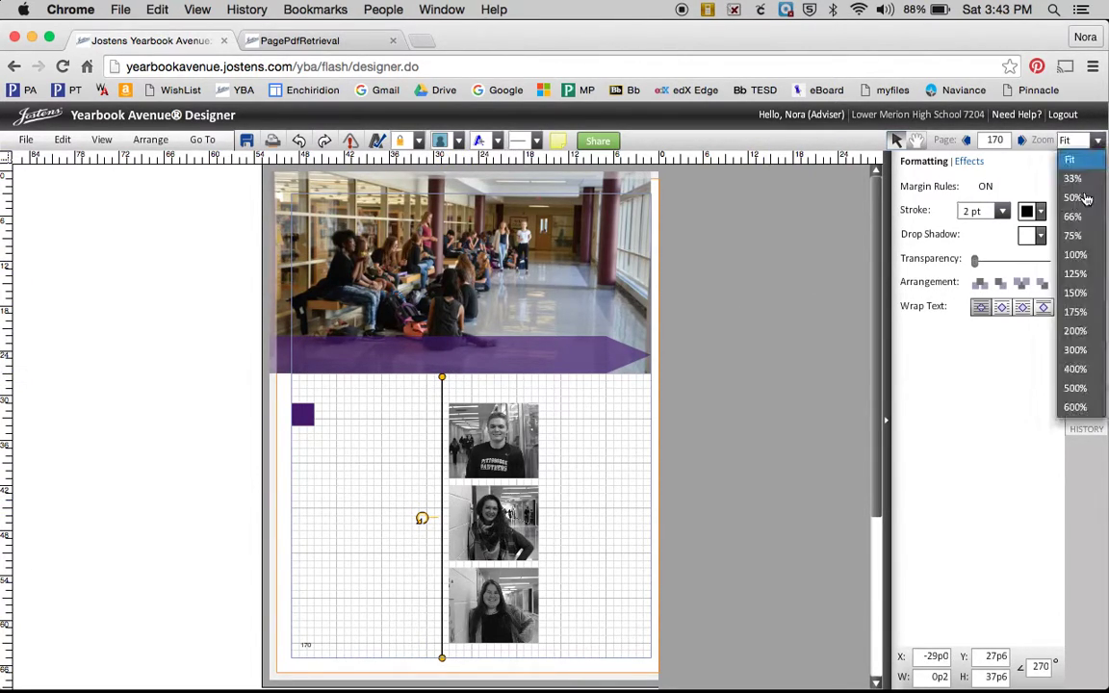
left_click(1075, 331)
scroll(867, 371, "up", 5)
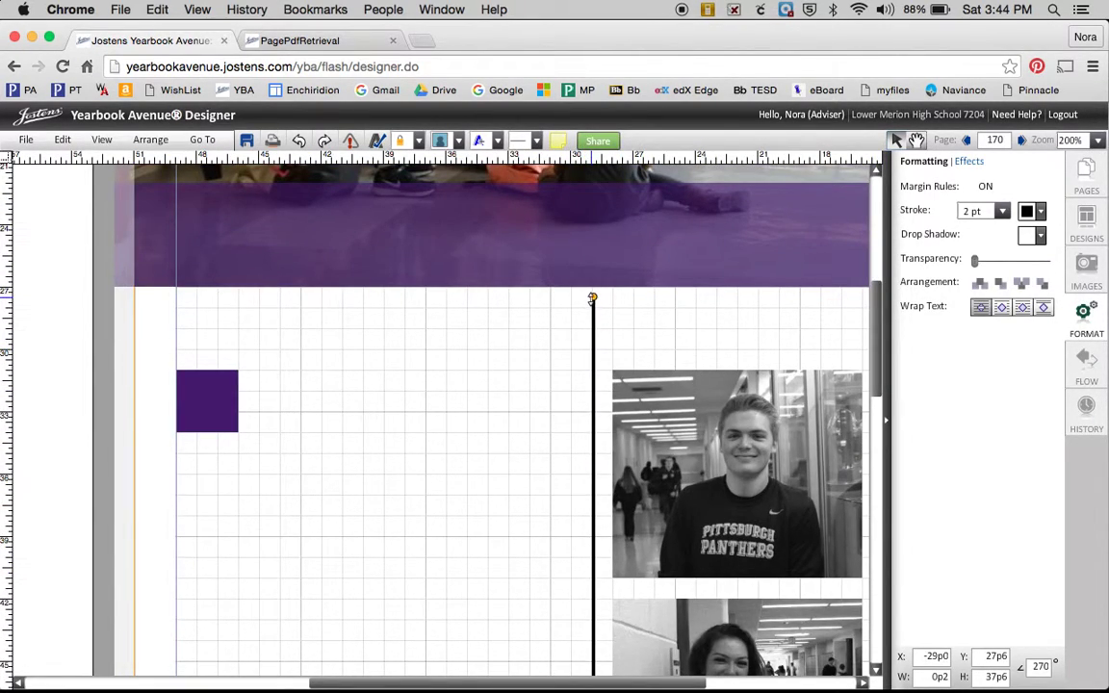
left_click_drag(592, 297, 592, 374)
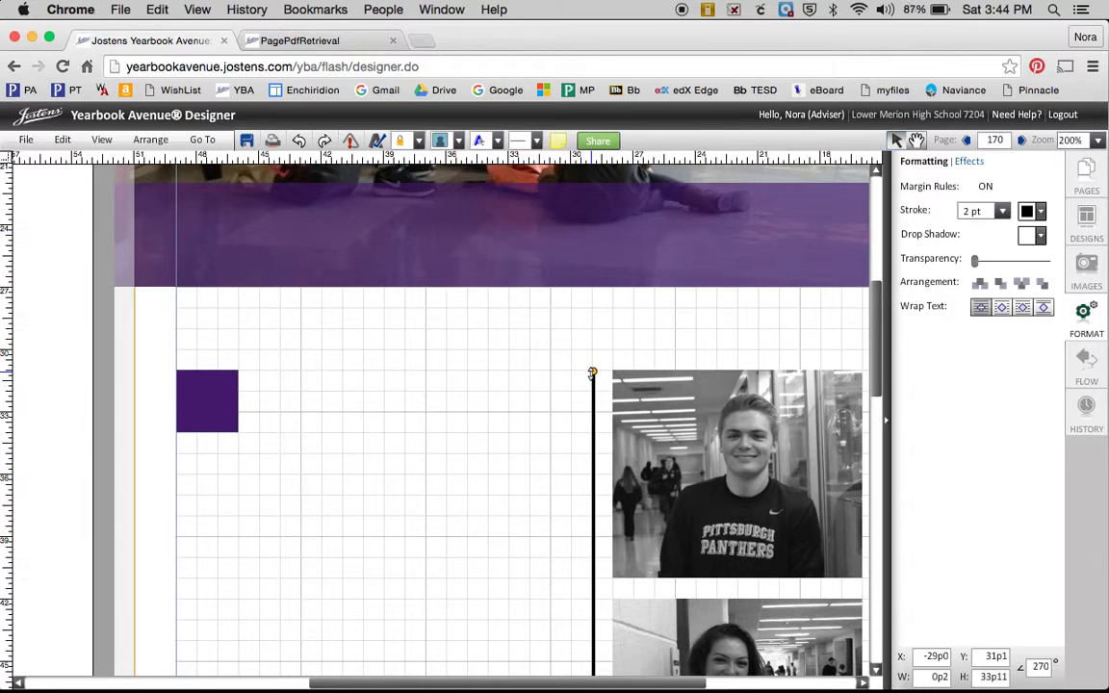
Set the vertical line's stroke colour to purple and save the page.
left_click(554, 445)
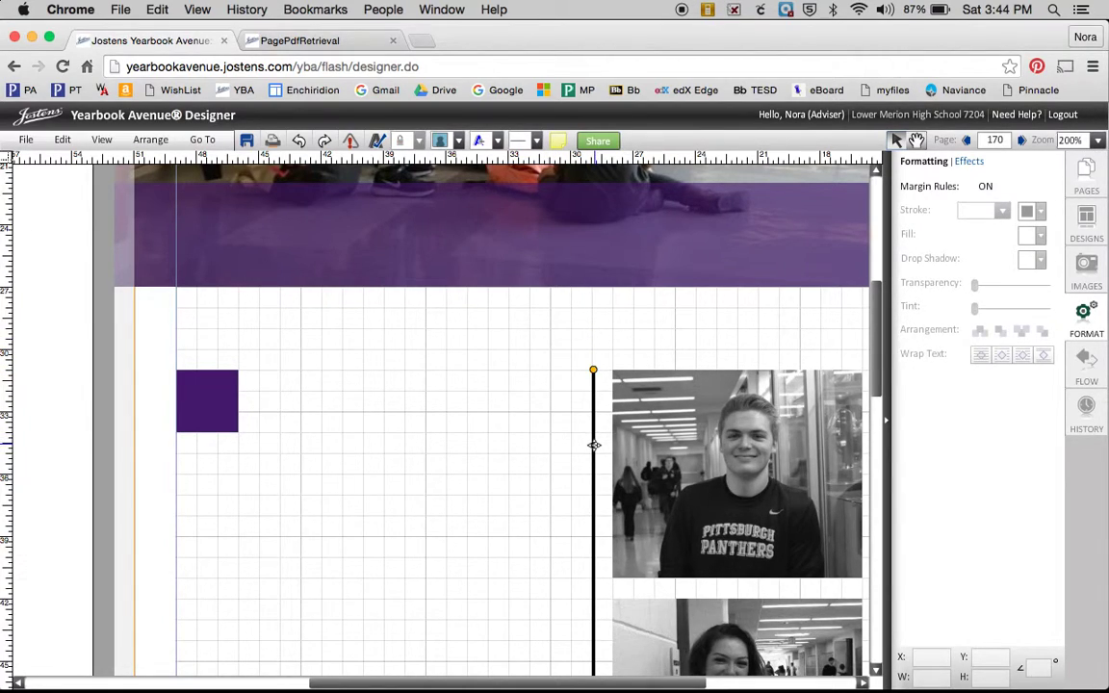
left_click(594, 445)
left_click(562, 480)
left_click(594, 481)
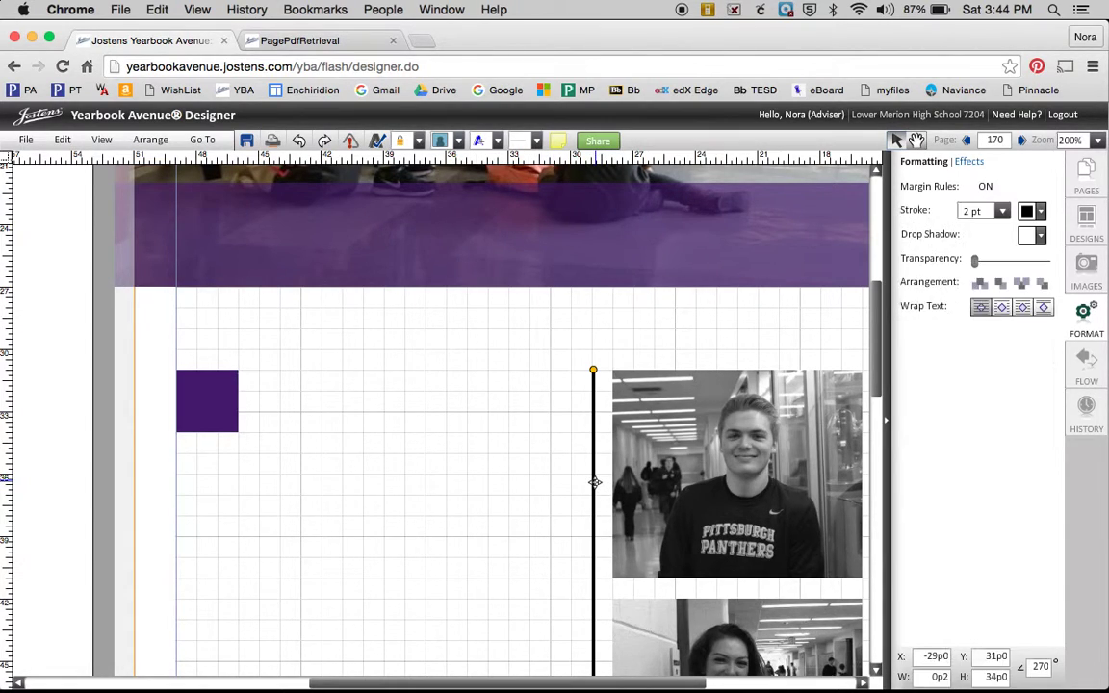
left_click(1043, 215)
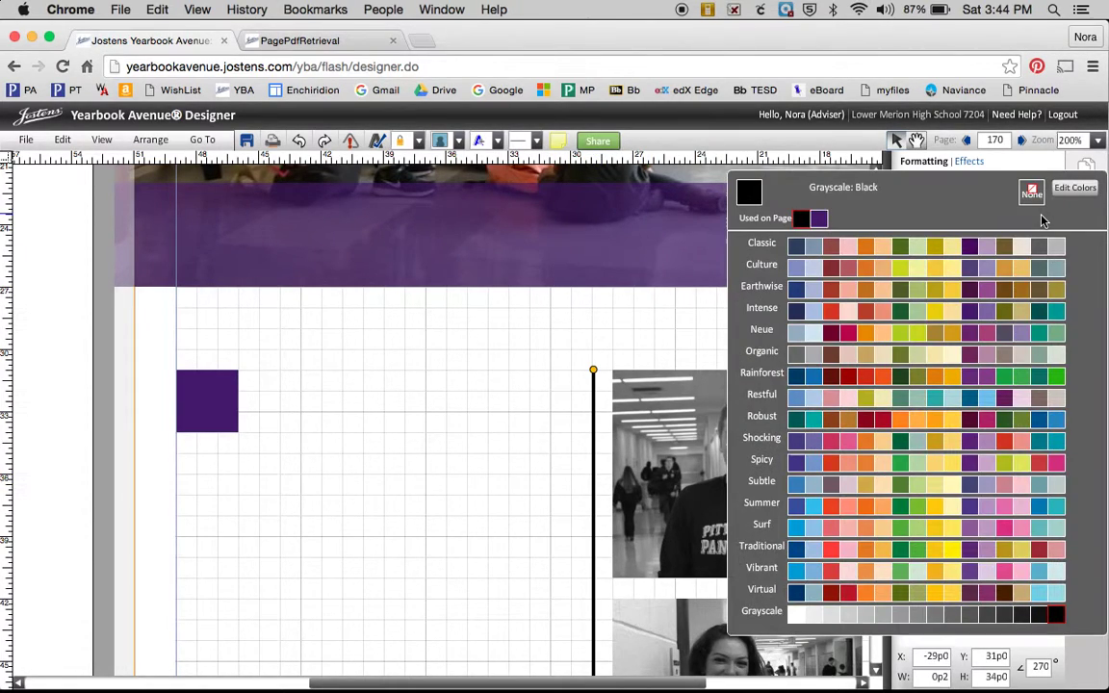
left_click(818, 219)
left_click(530, 443)
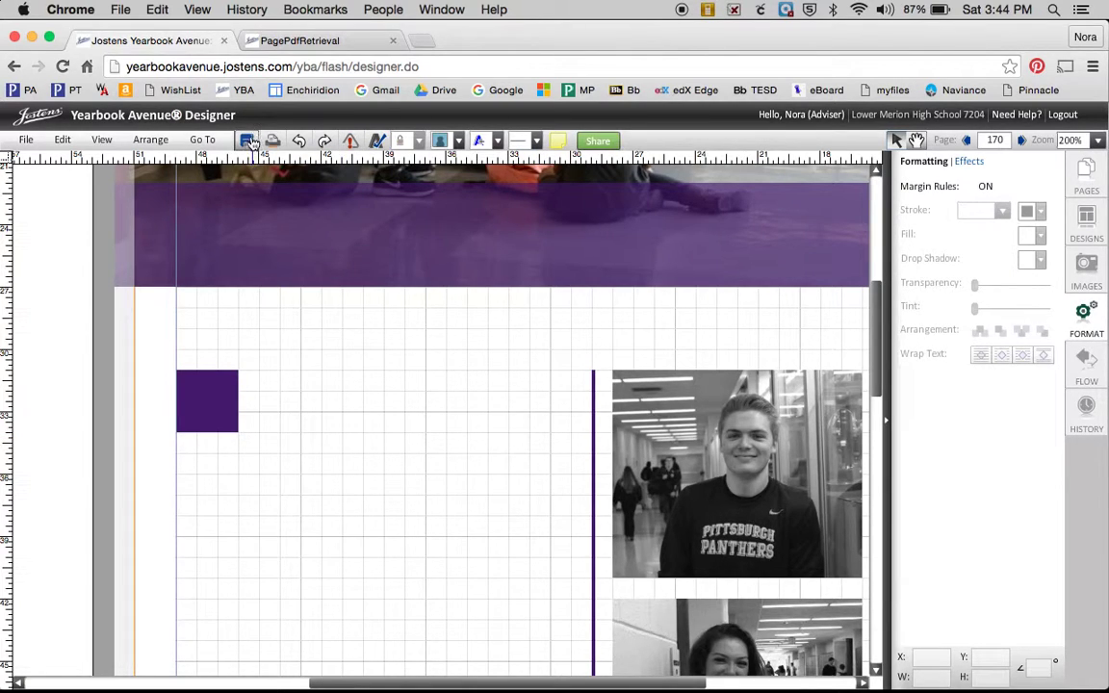
Zoom out to fit the whole page and confirm there are no unsaved changes.
left_click(1098, 140)
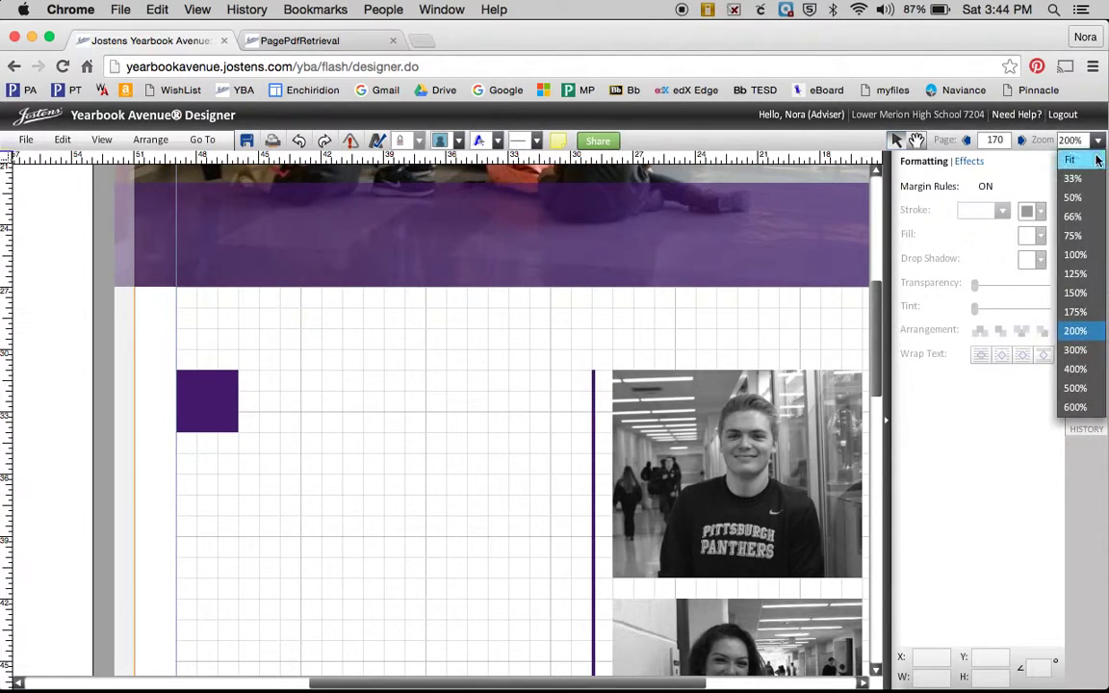
left_click(1071, 166)
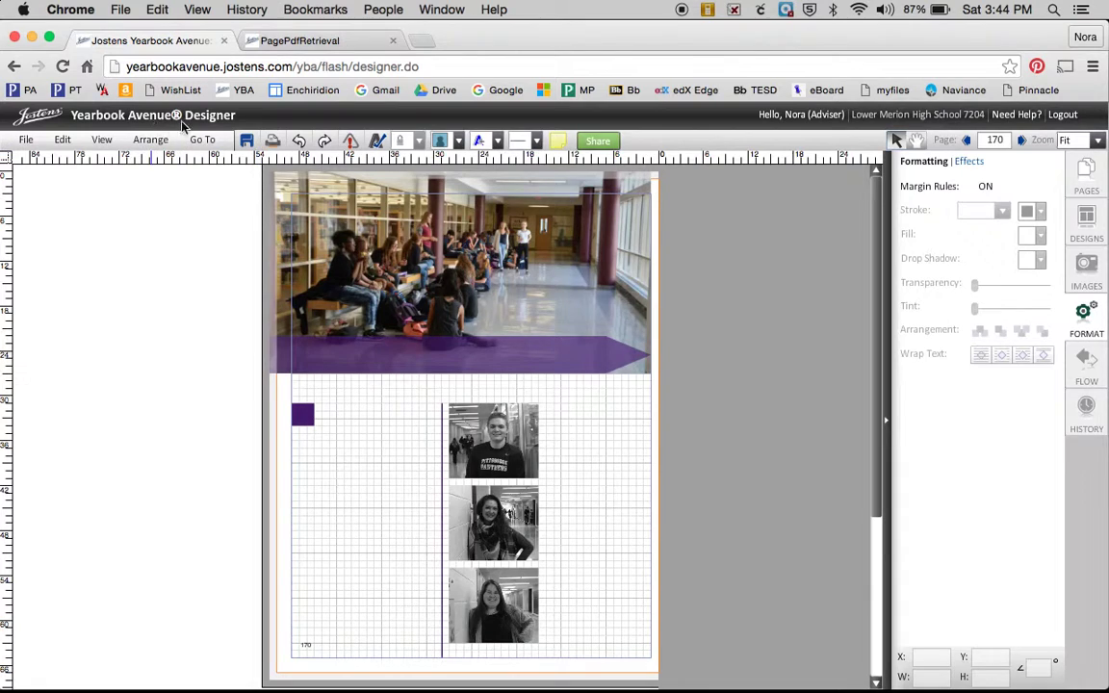
left_click(246, 141)
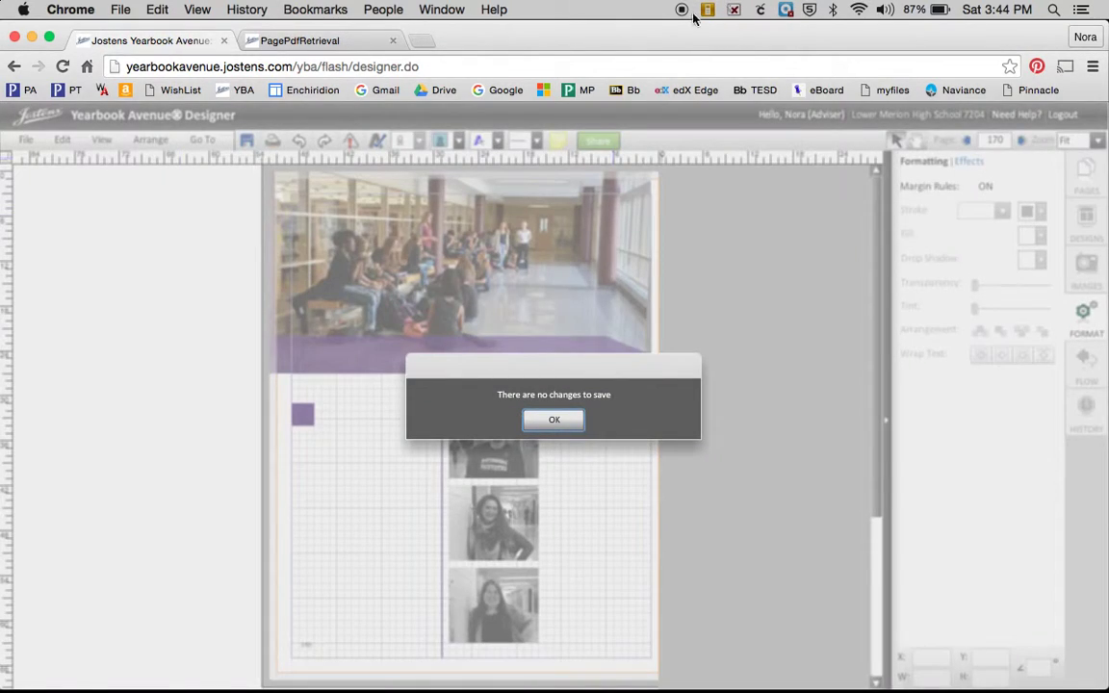
left_click(538, 420)
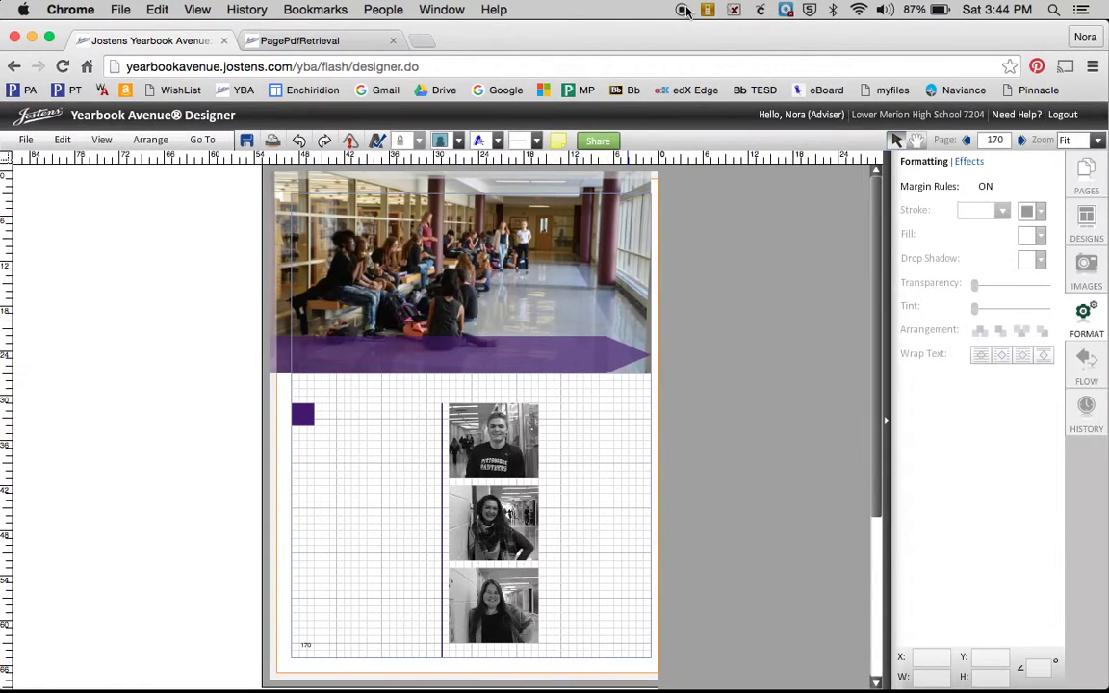